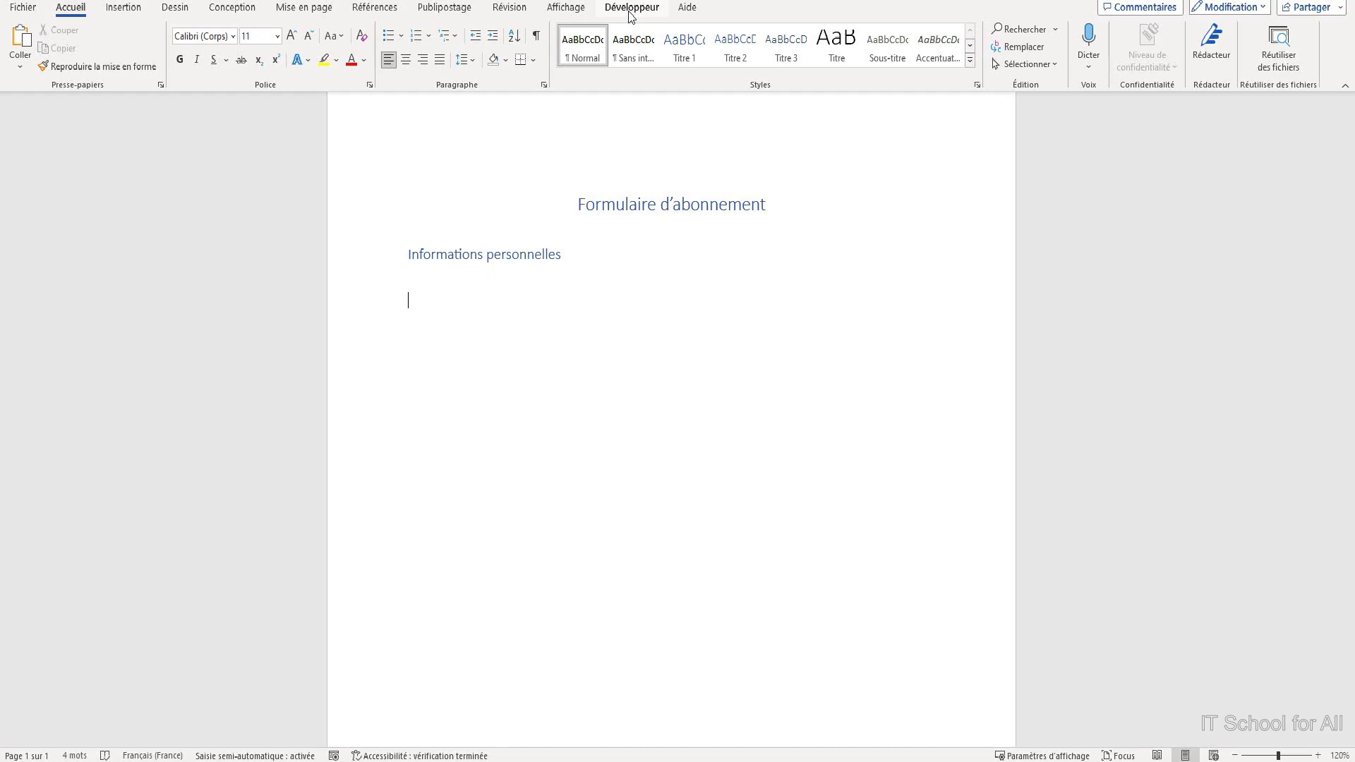
Check in the ribbon customization options that the Développeur tab is enabled
right_click(666, 10)
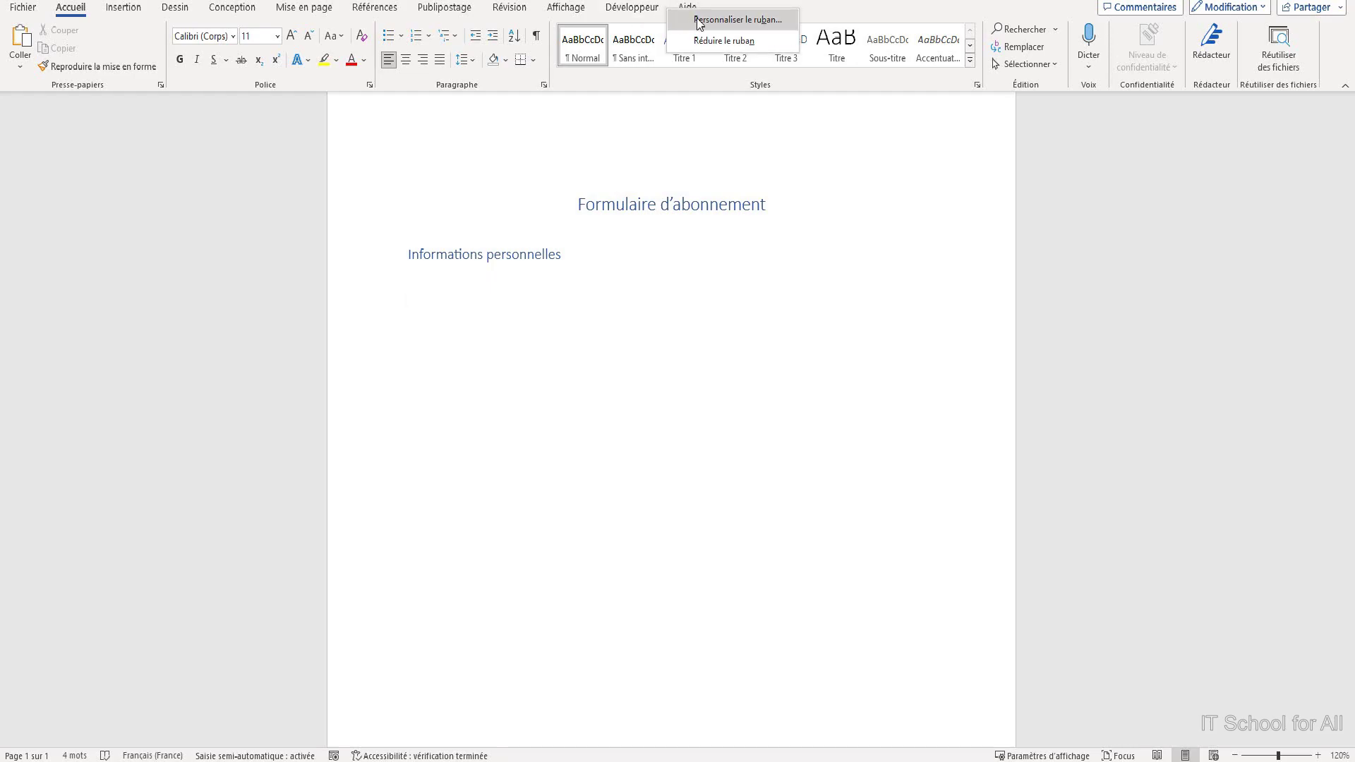
click(723, 21)
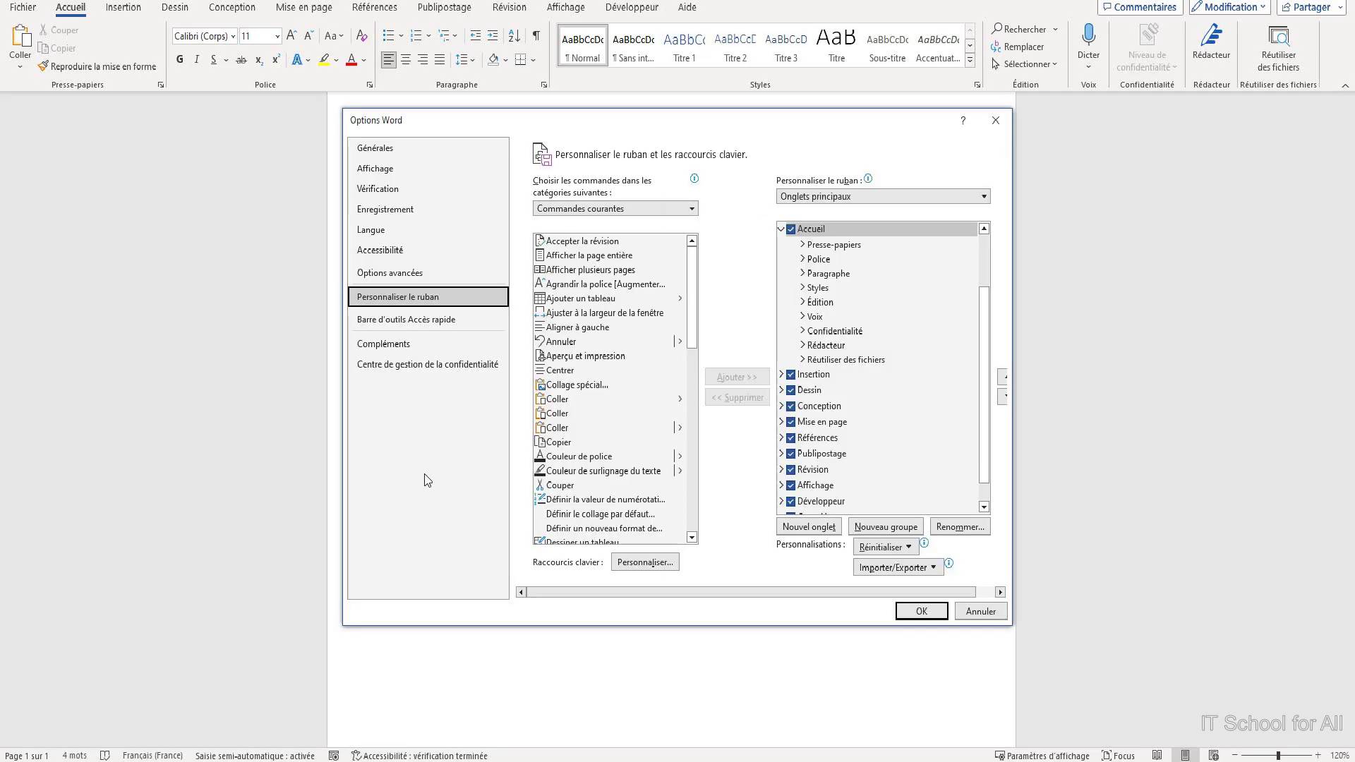
drag(985, 397, 987, 418)
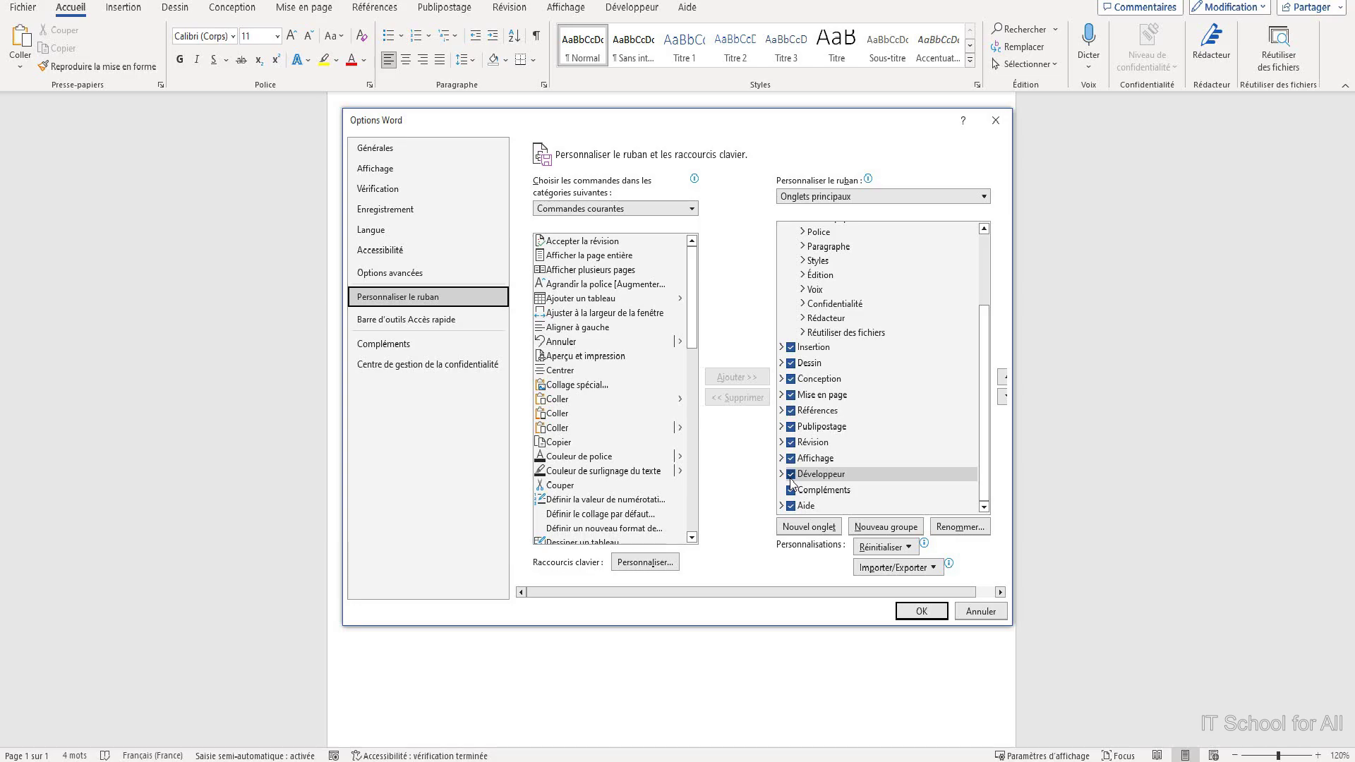
click(919, 610)
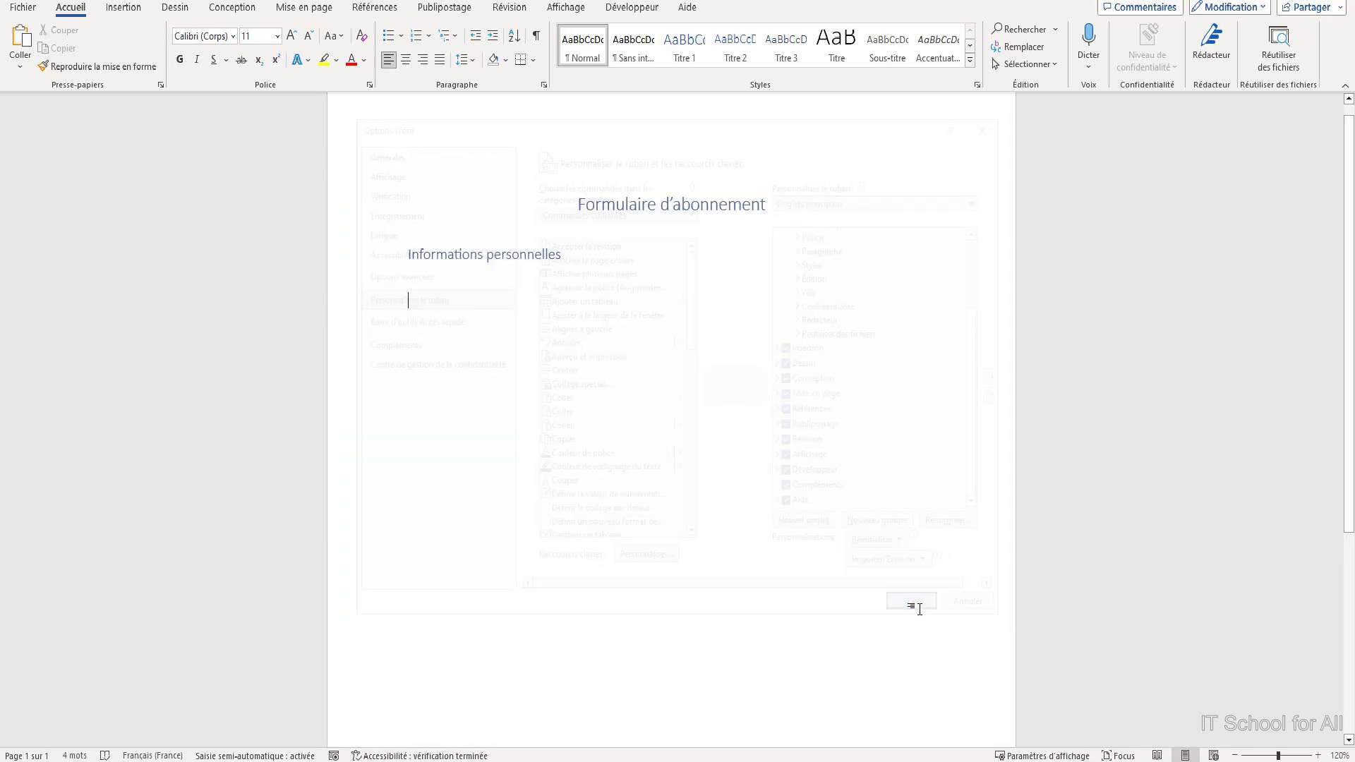
Insert a plain text content control on the empty line below the "Informations personnelles" heading
click(616, 13)
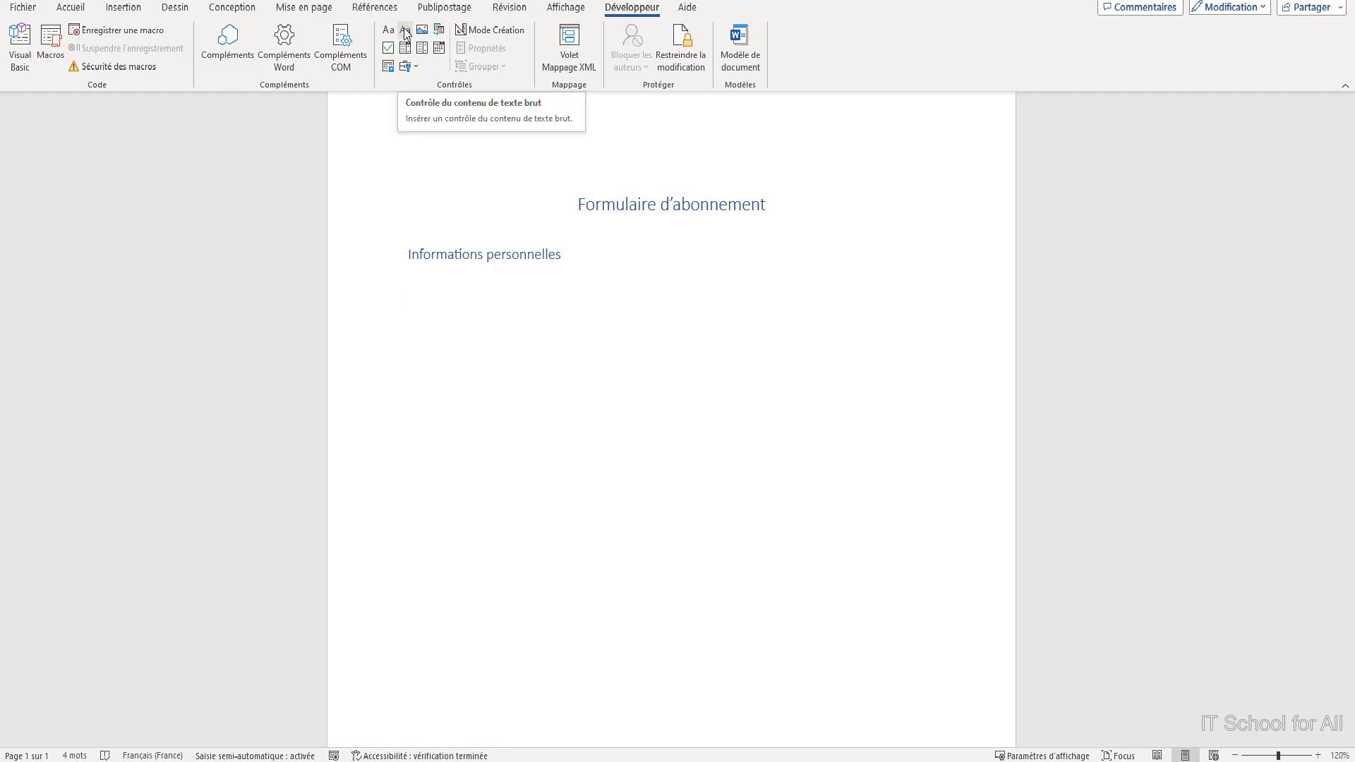
click(406, 30)
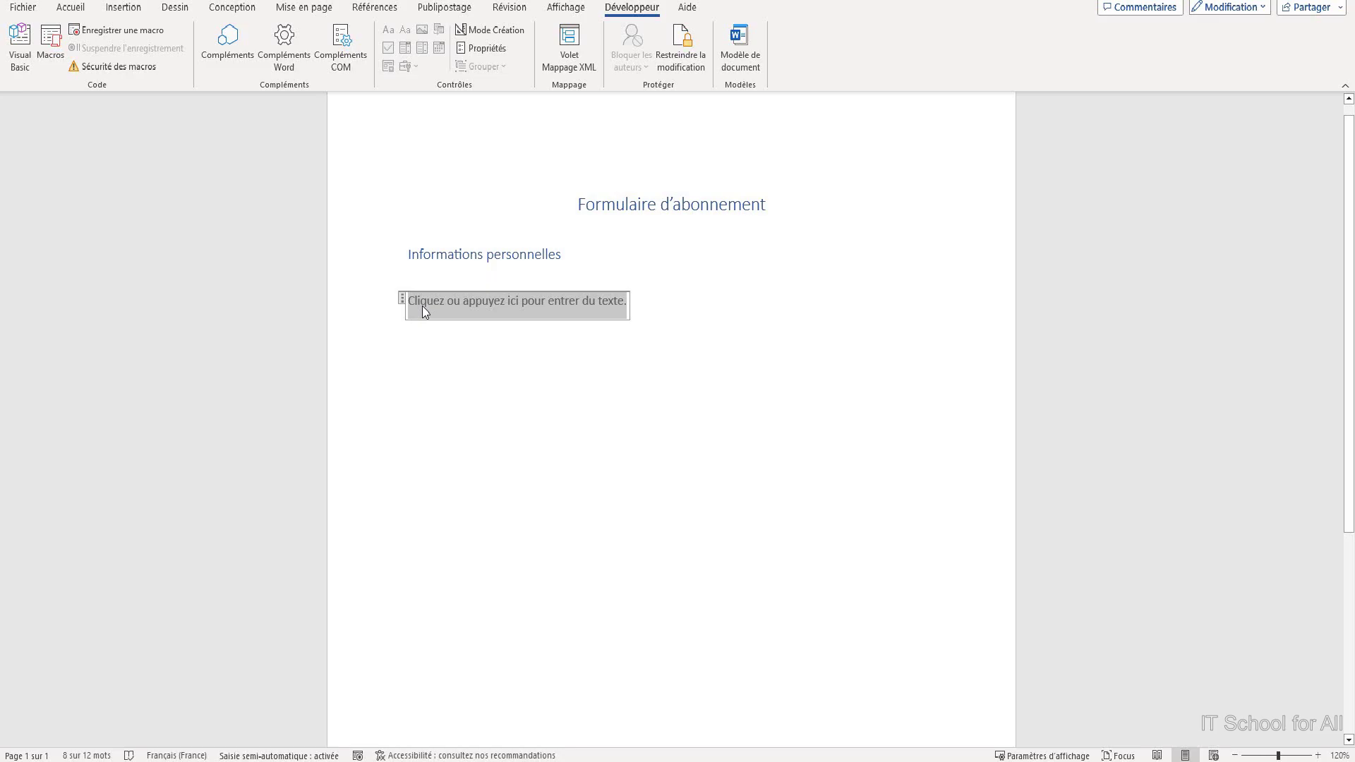
click(469, 347)
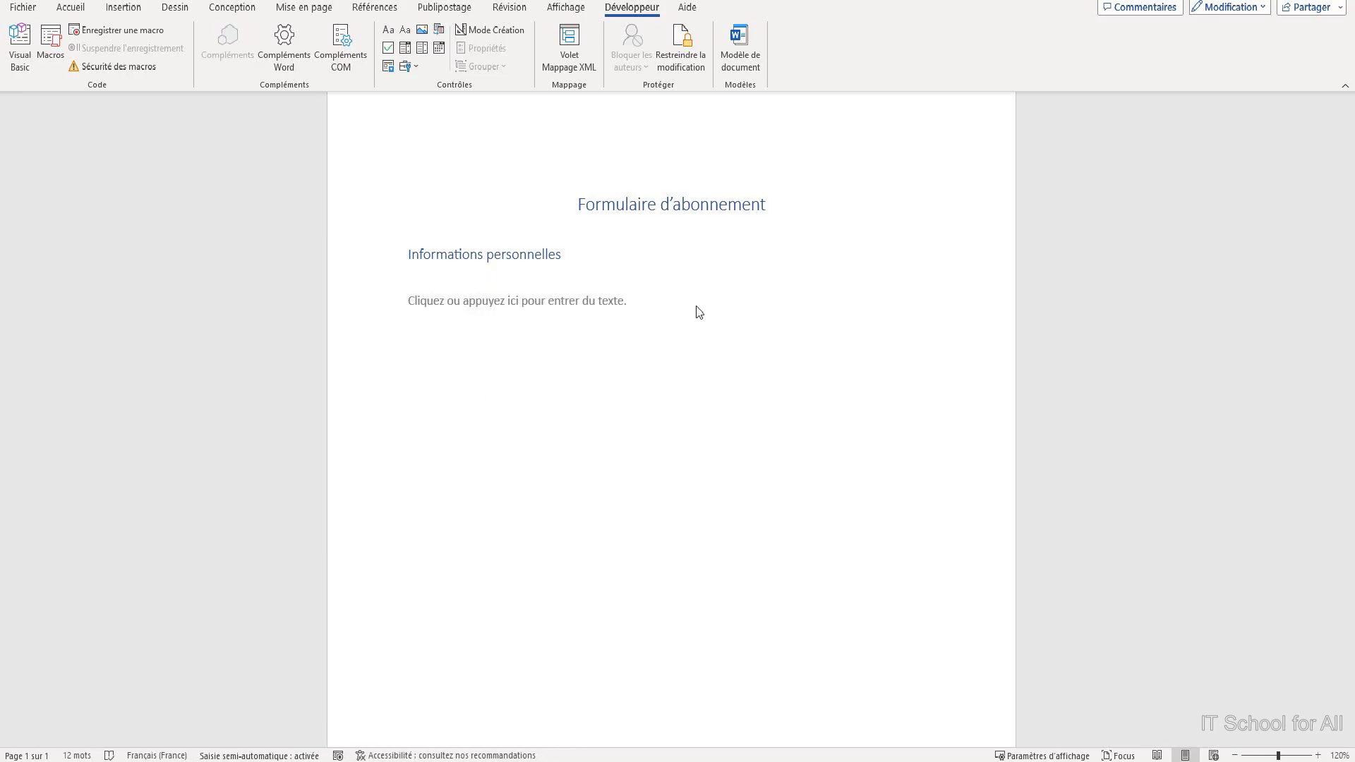
Title the text content control "Prénom" and lock it so that the control cannot be deleted
click(556, 299)
click(428, 302)
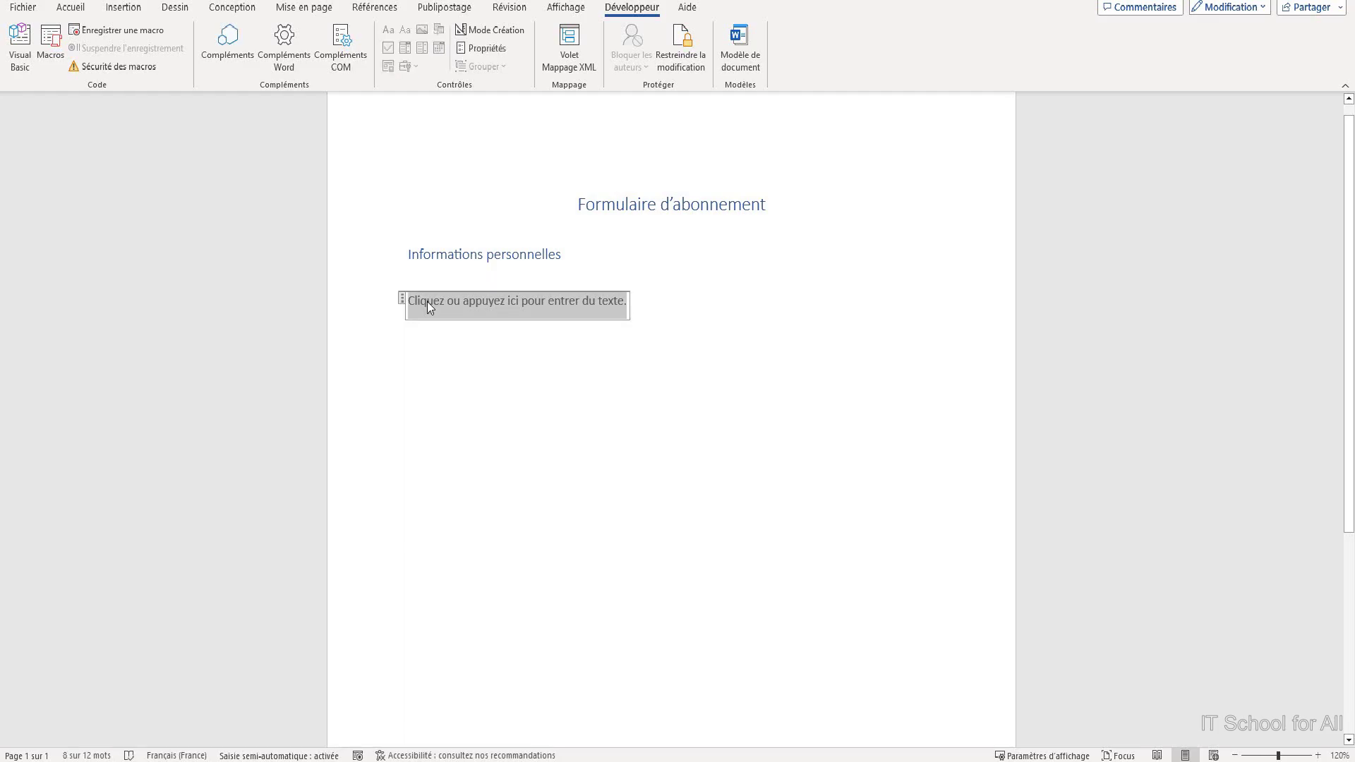
click(486, 49)
drag(723, 242, 809, 257)
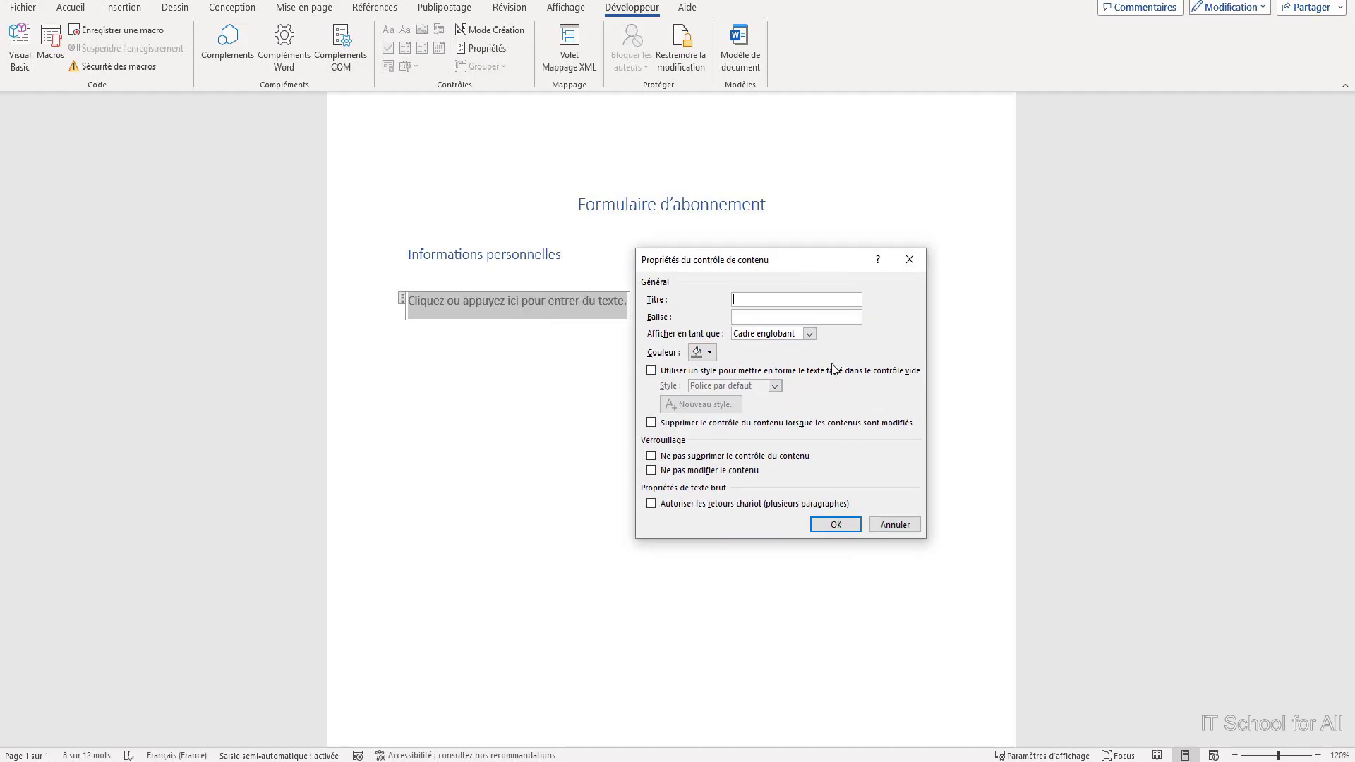
click(705, 355)
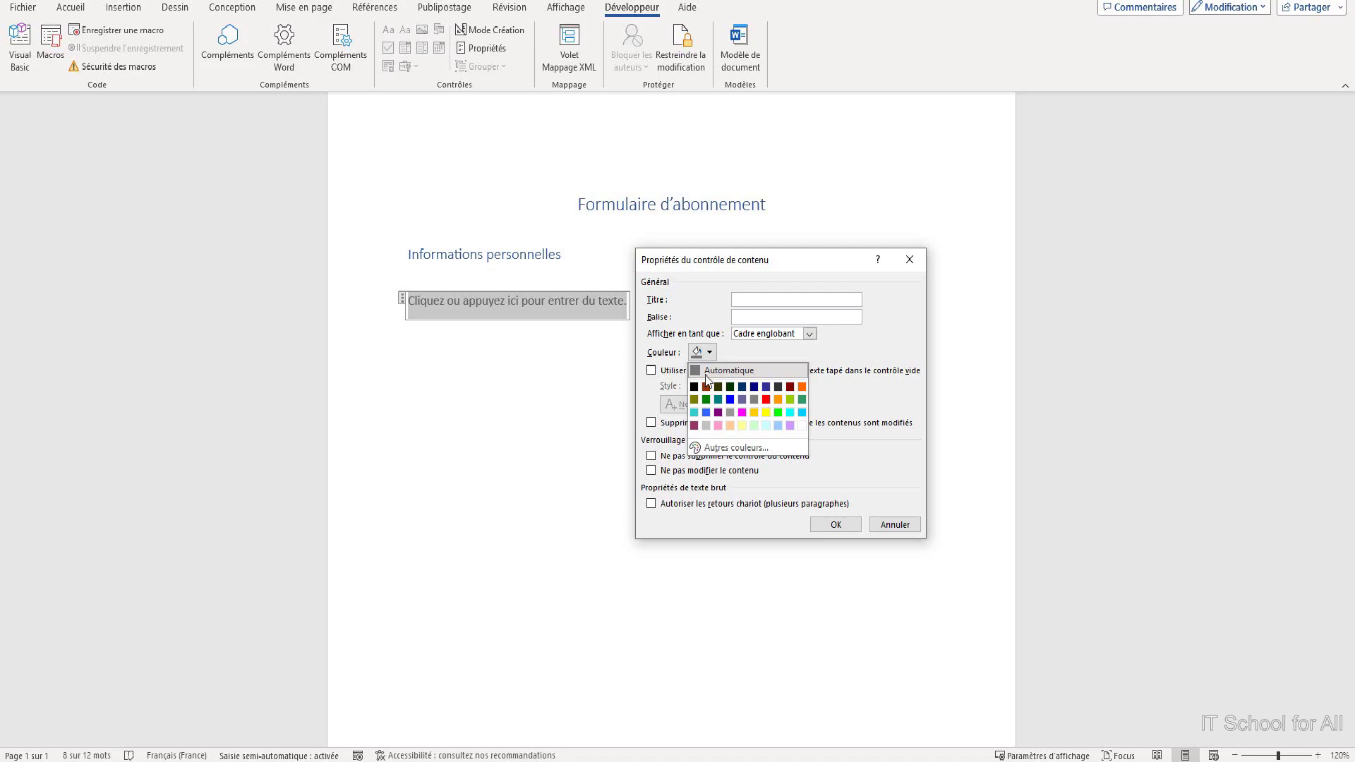
click(706, 381)
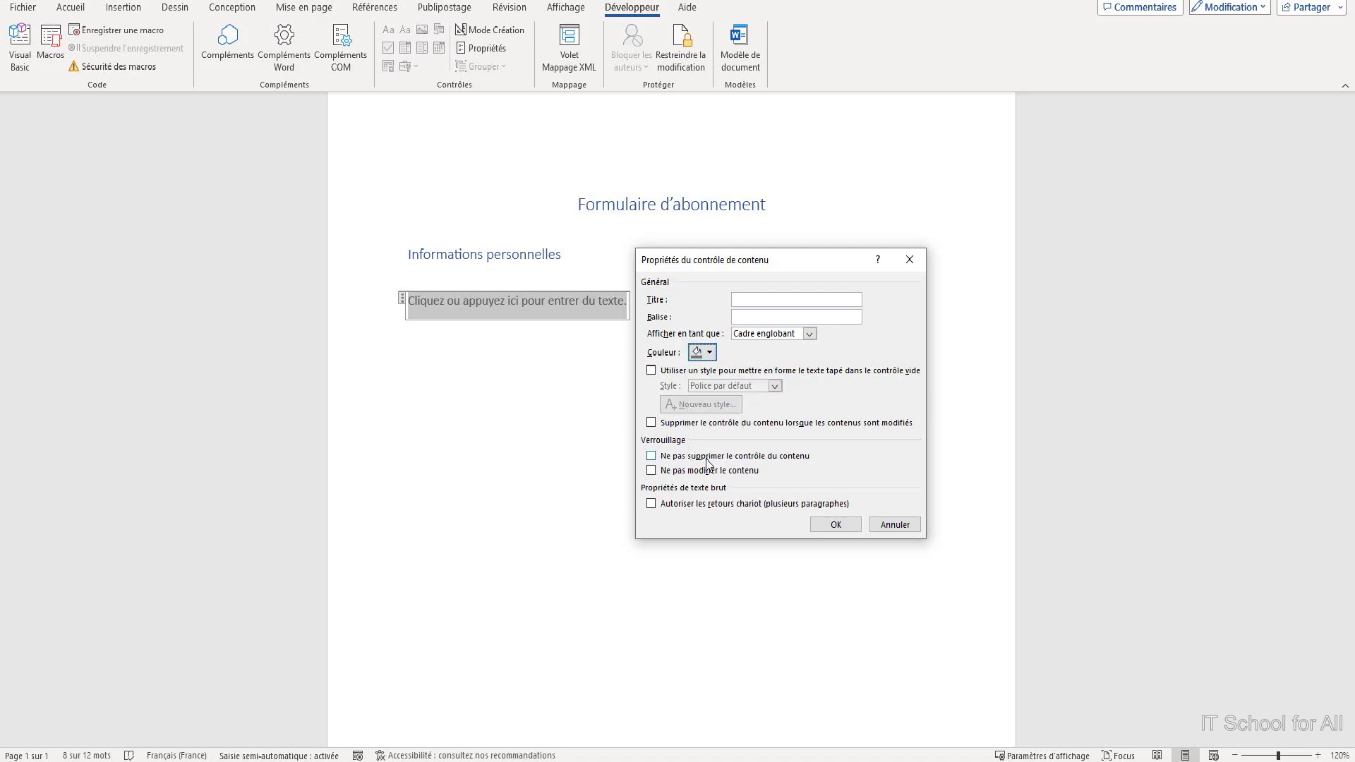
click(681, 457)
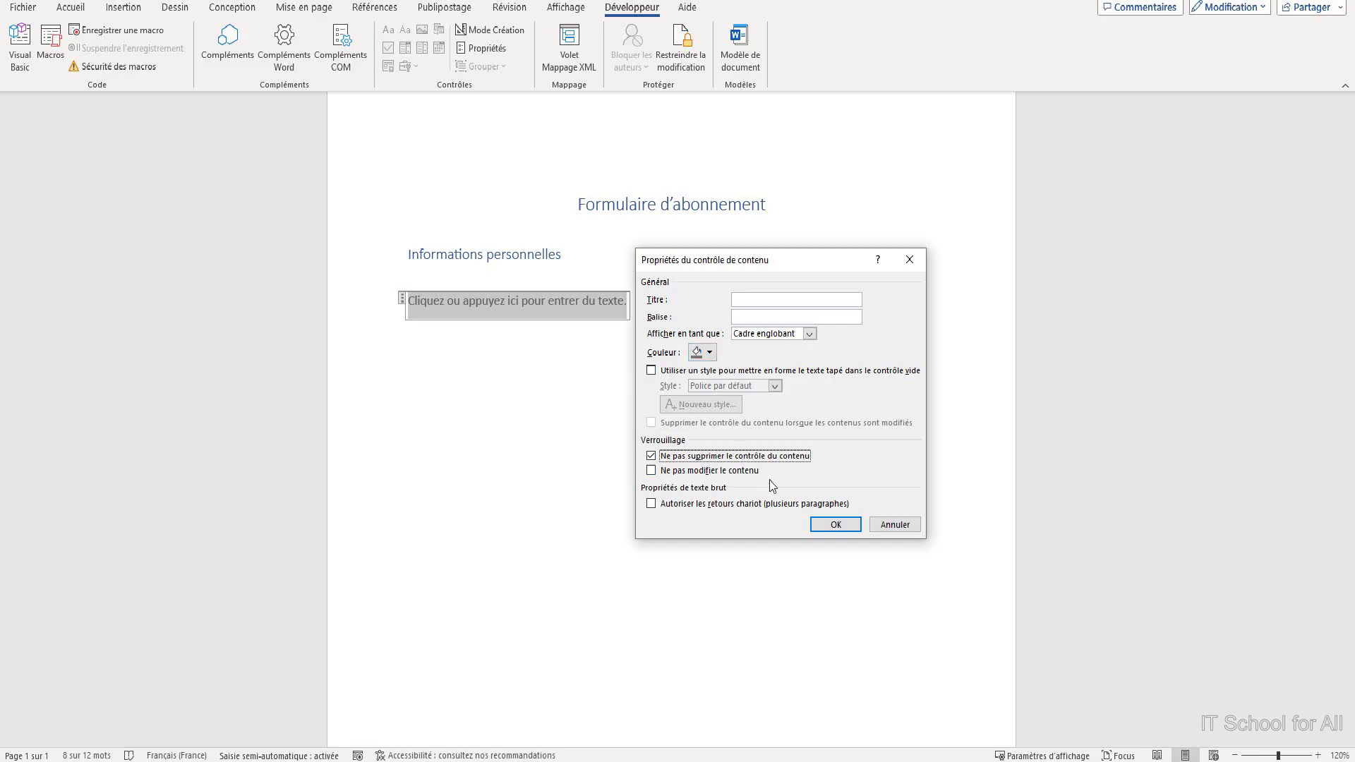
click(771, 301)
text(Prénom)
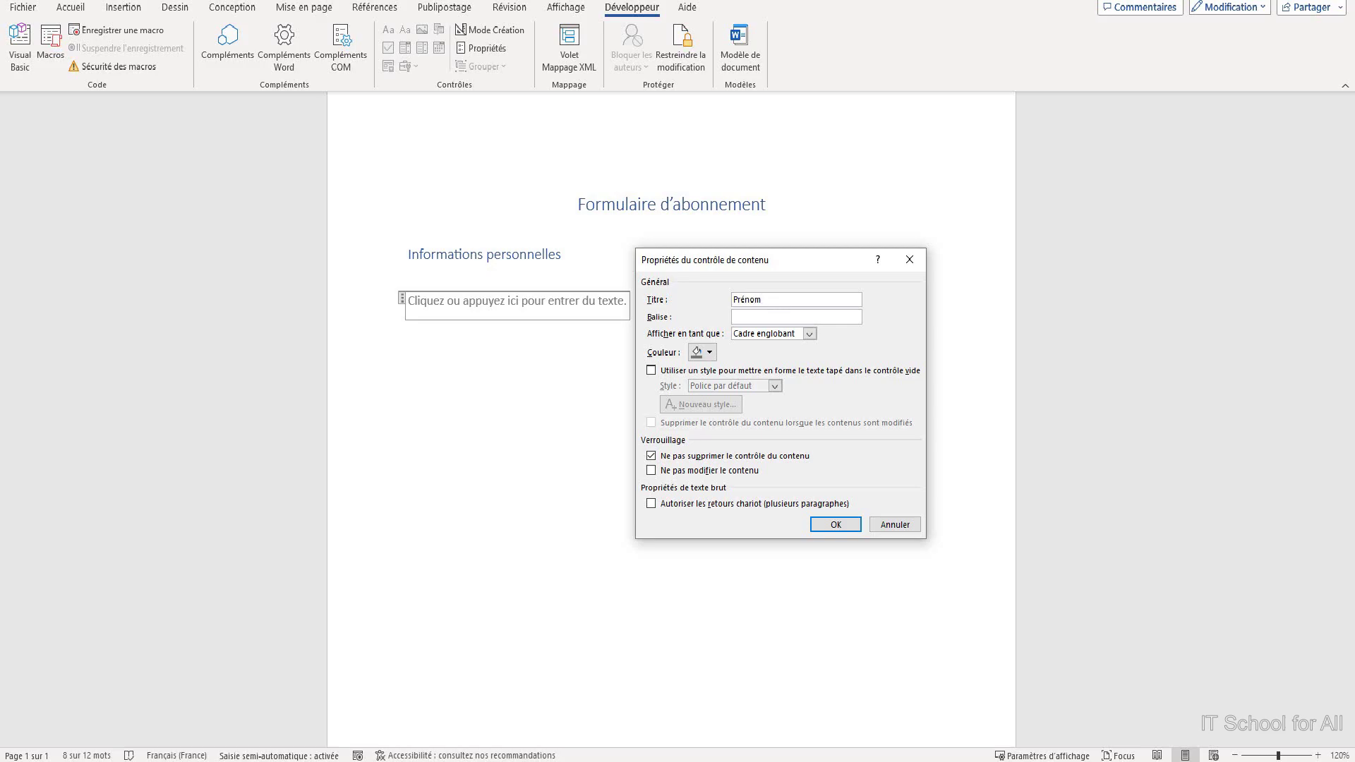
click(835, 525)
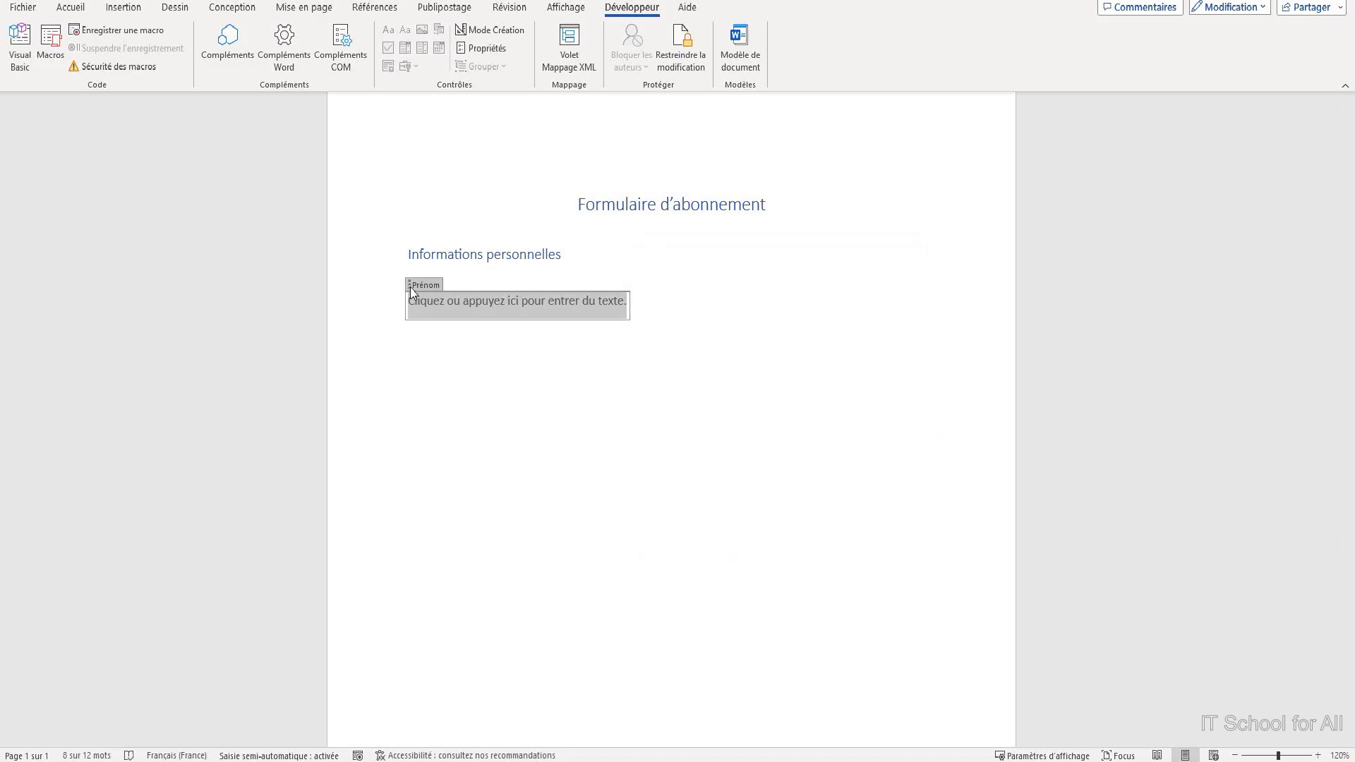
click(460, 321)
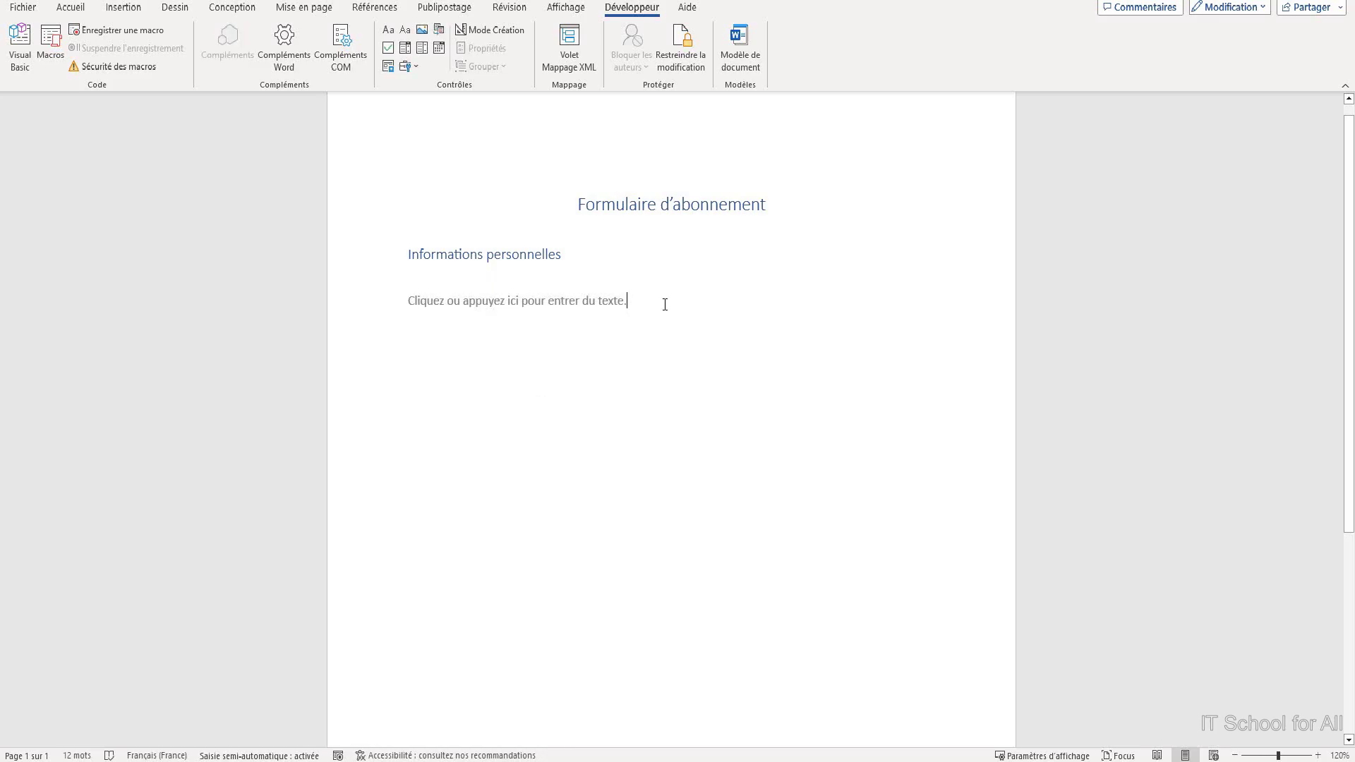
Insert another plain text content control and complete the text "Sélectionner votre date de naissance" in the control after "Date de naissance :"
click(404, 35)
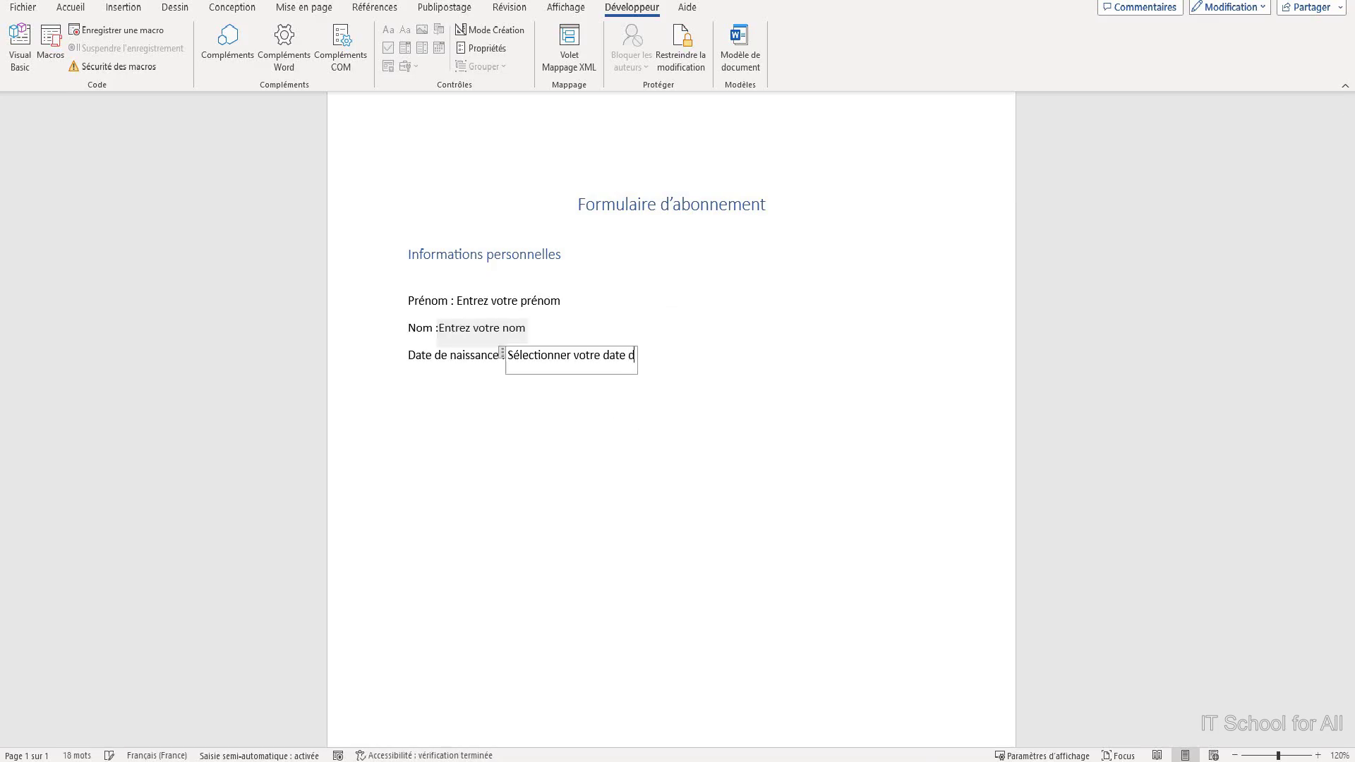
text(e naissance)
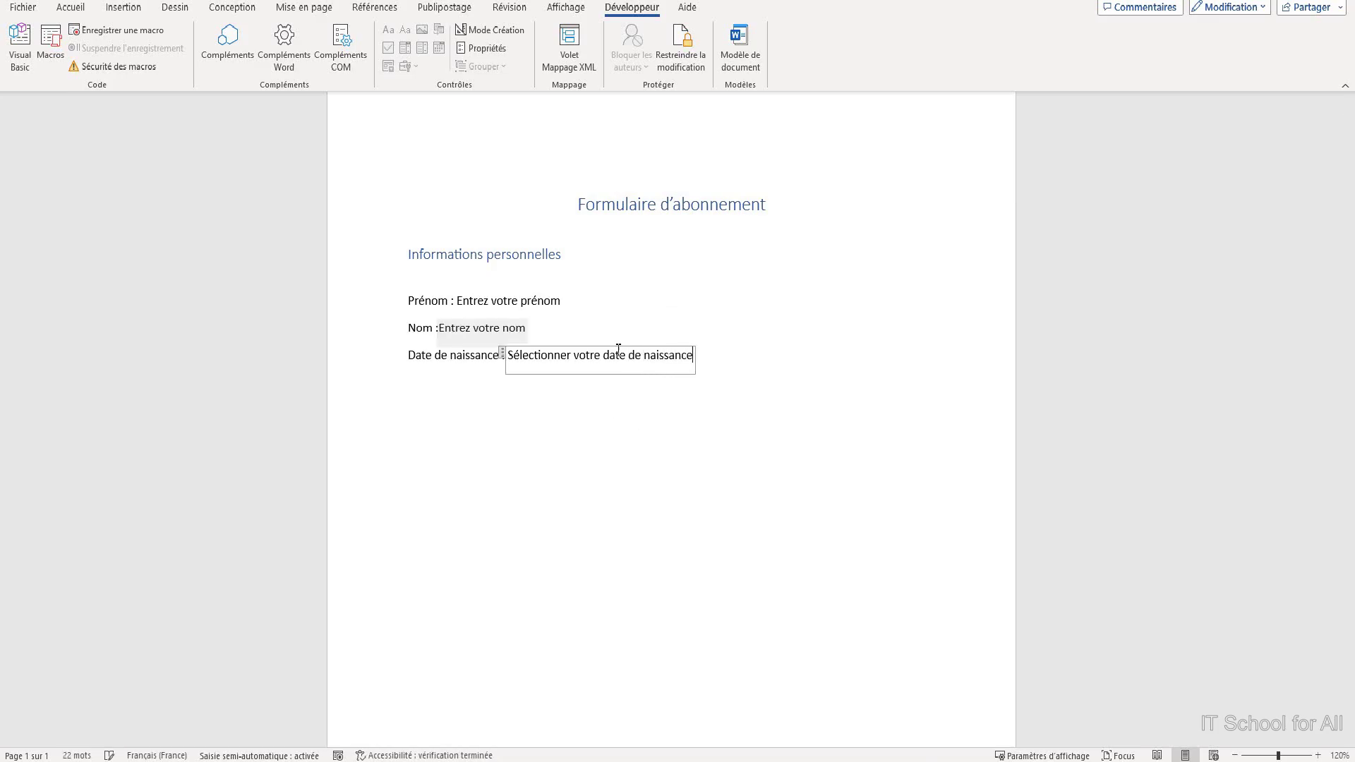
click(641, 409)
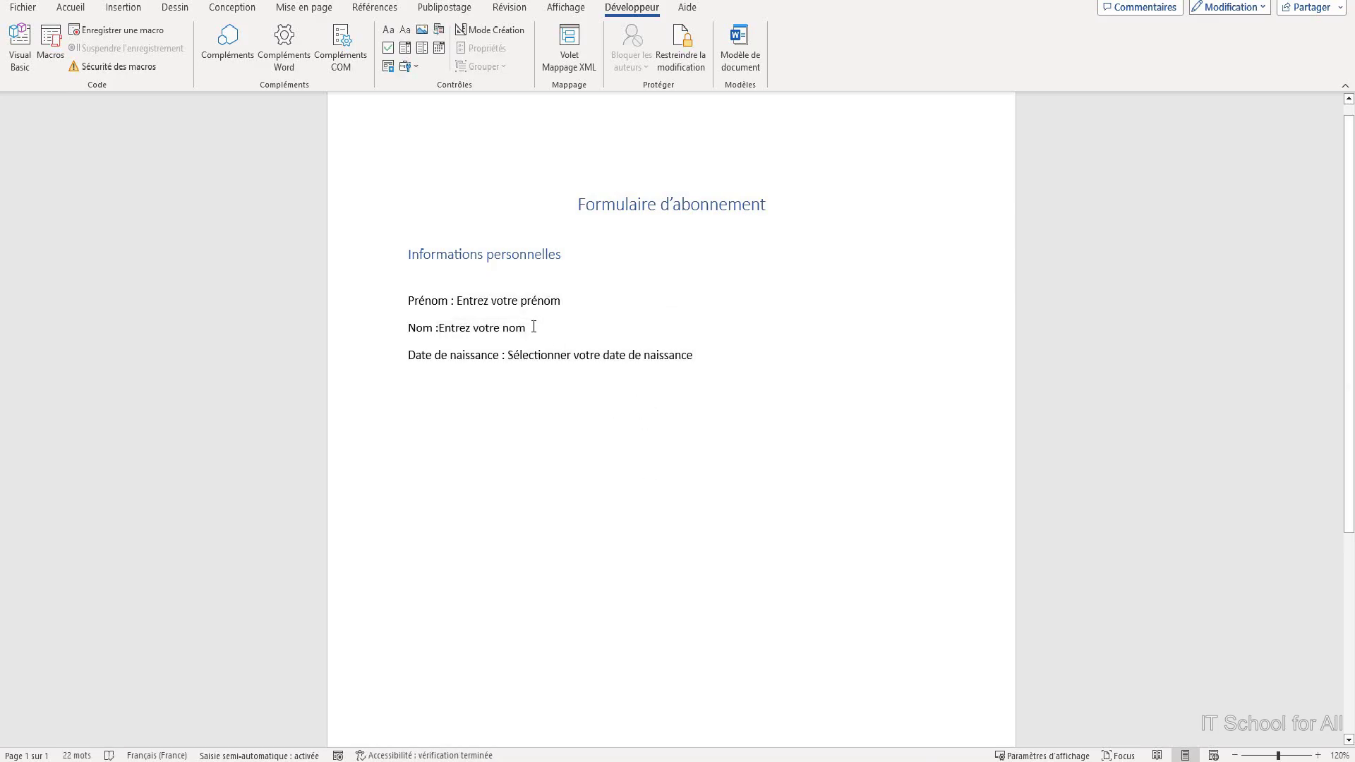
Lock the "Prénom :" label control against deletion and content editing, and set its colour to black
click(489, 28)
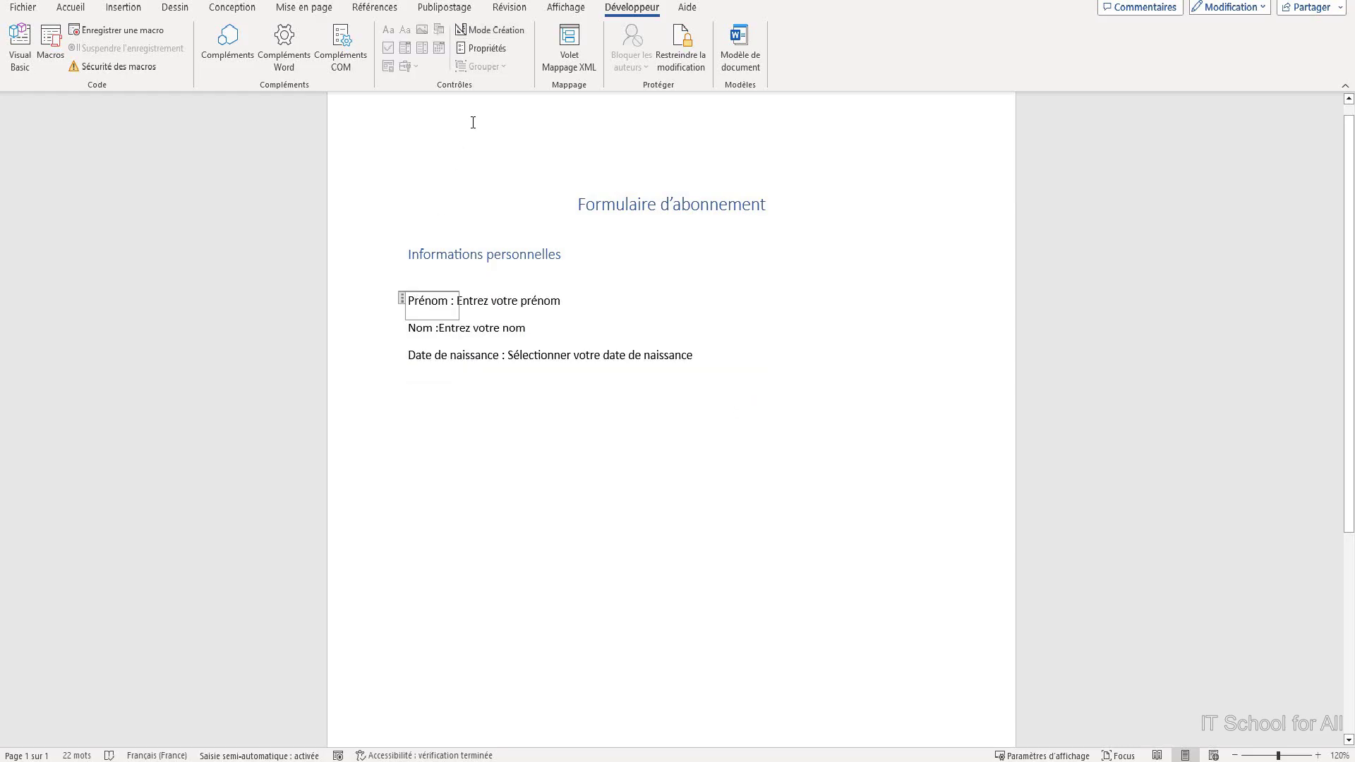
click(482, 48)
click(615, 427)
click(614, 443)
click(605, 323)
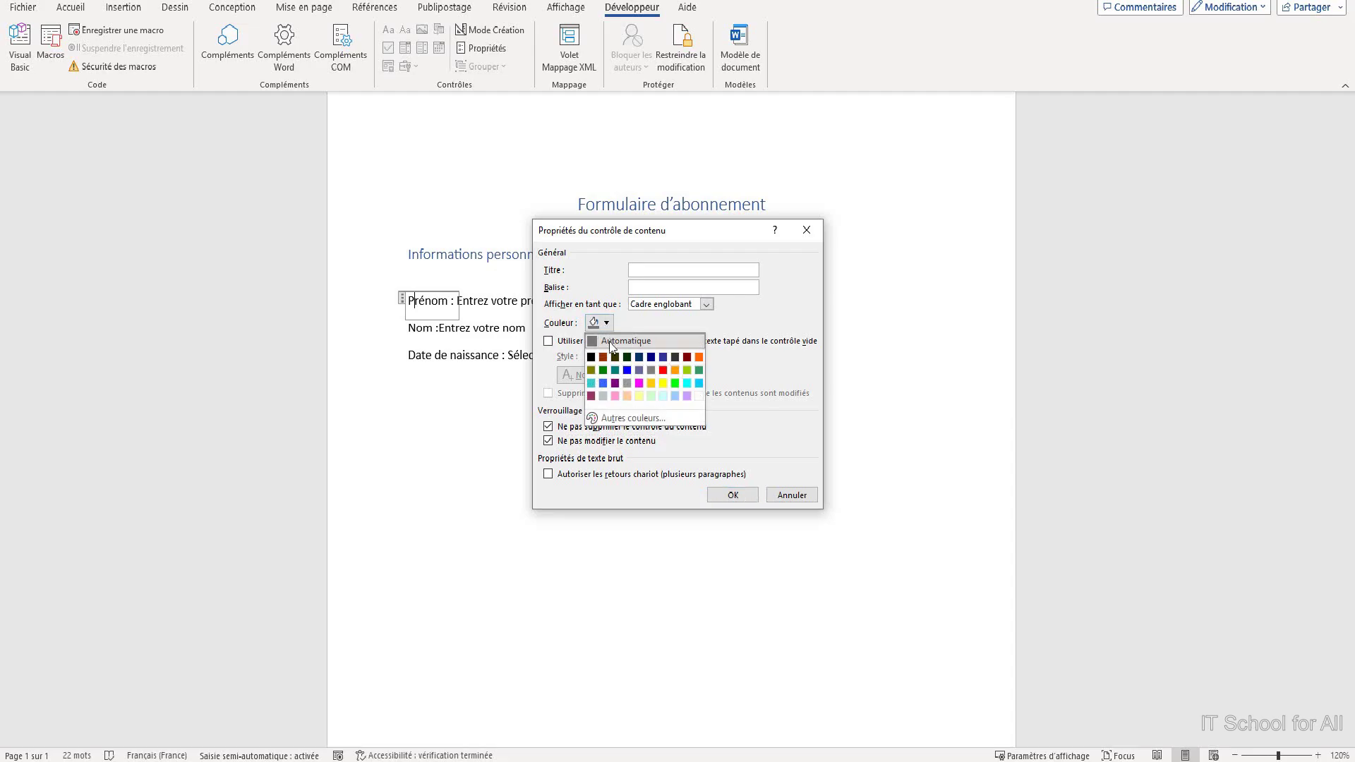
click(591, 356)
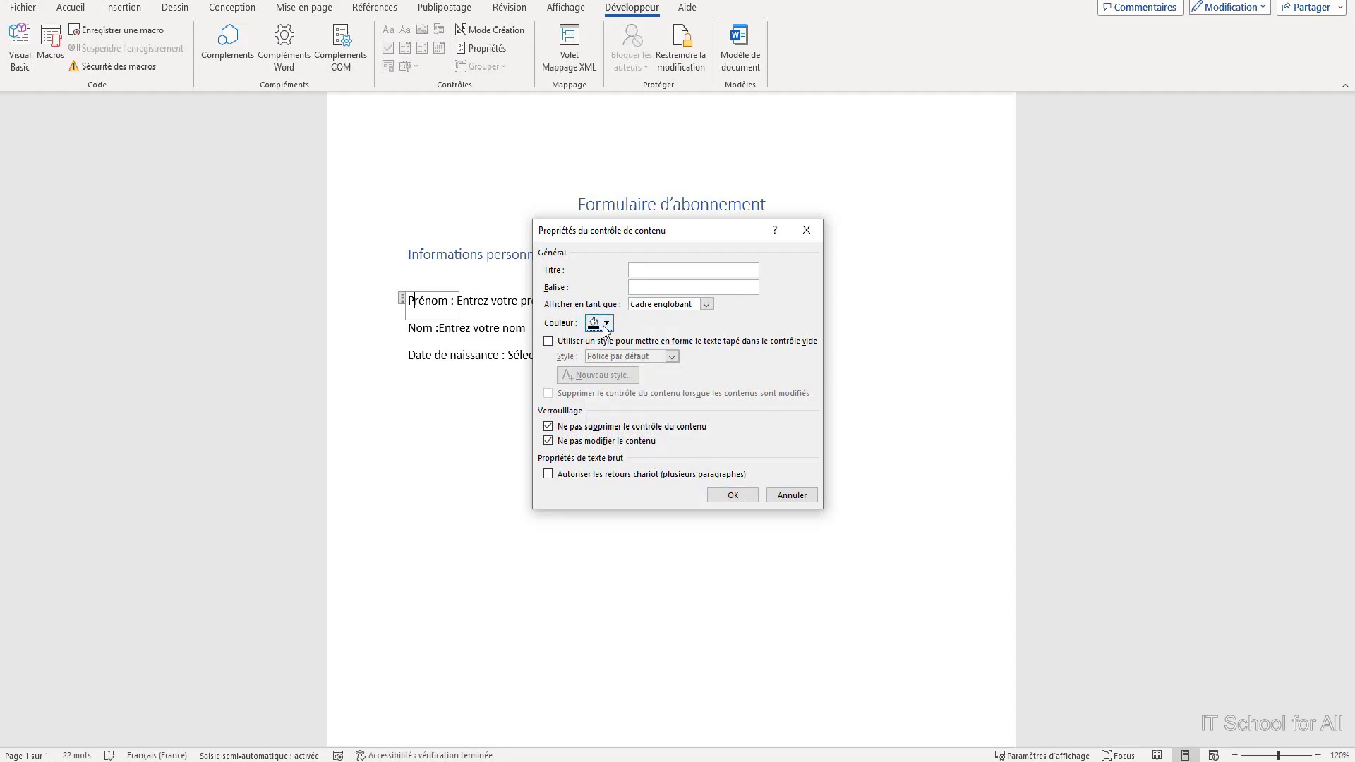
click(731, 496)
Lock the "Sélectionner votre date de naissance" control against deletion and set its colour to Automatique
click(638, 411)
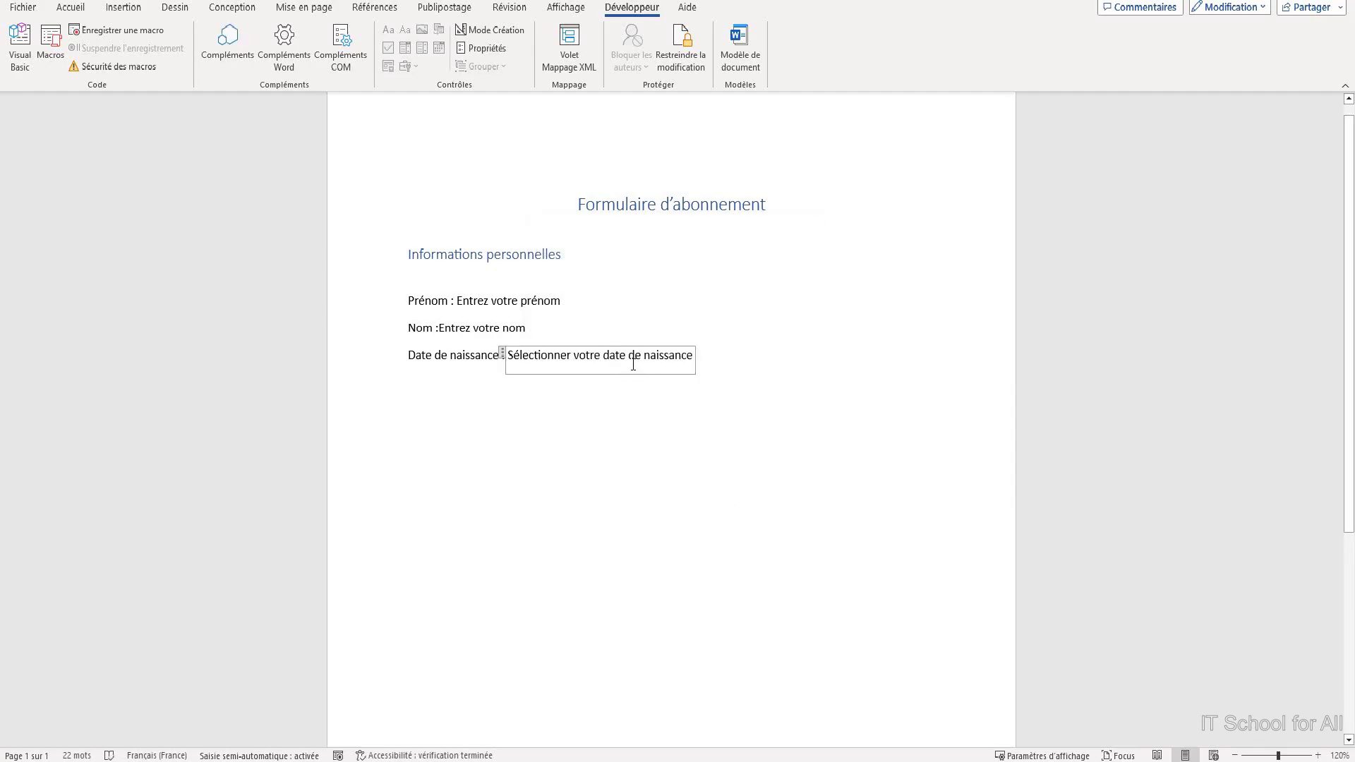
click(488, 50)
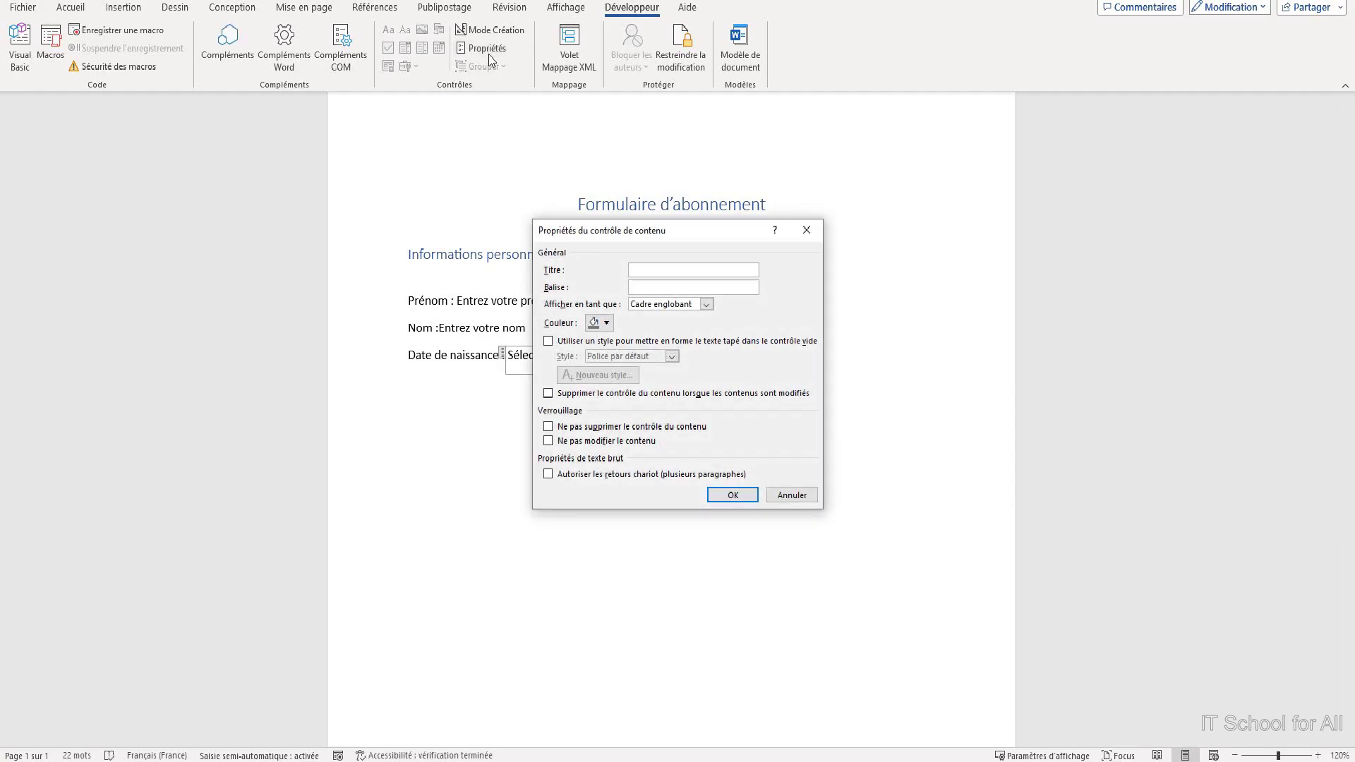
click(599, 427)
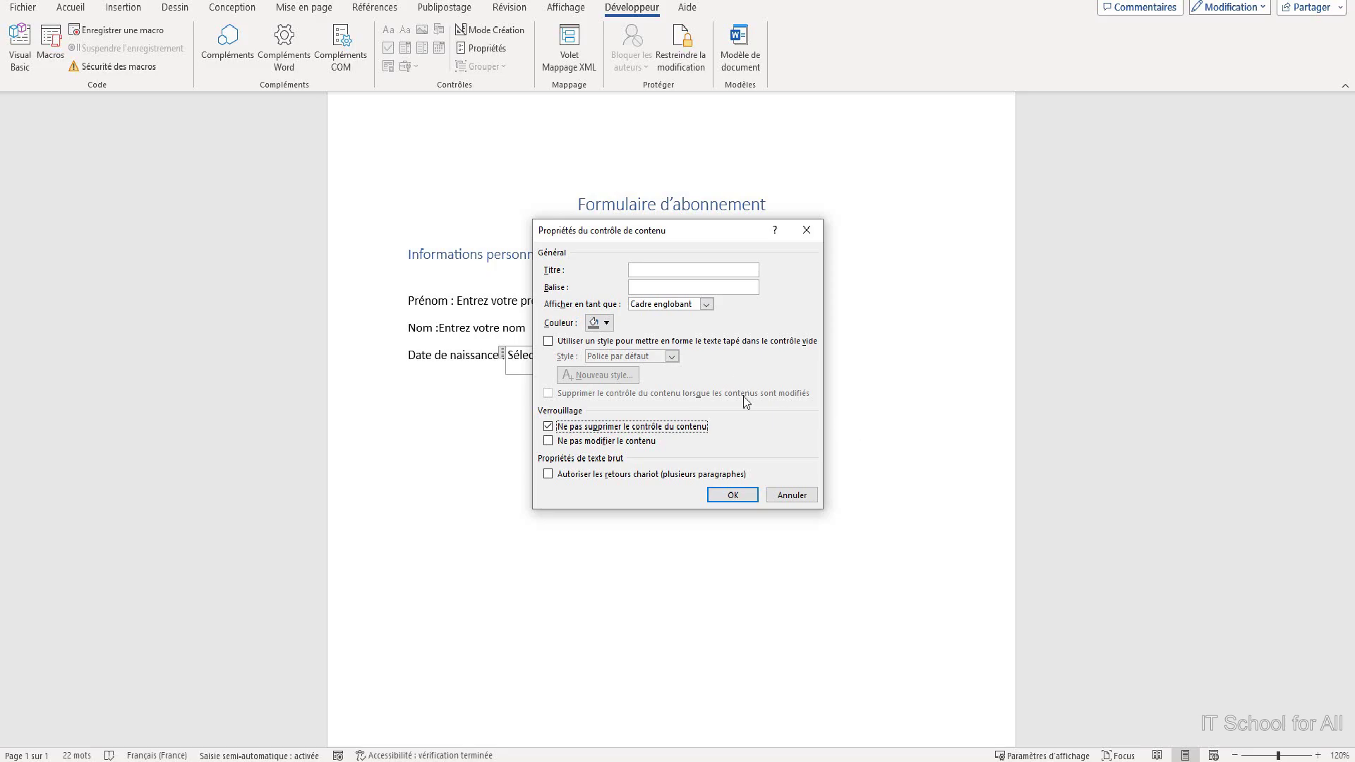
click(606, 323)
click(596, 343)
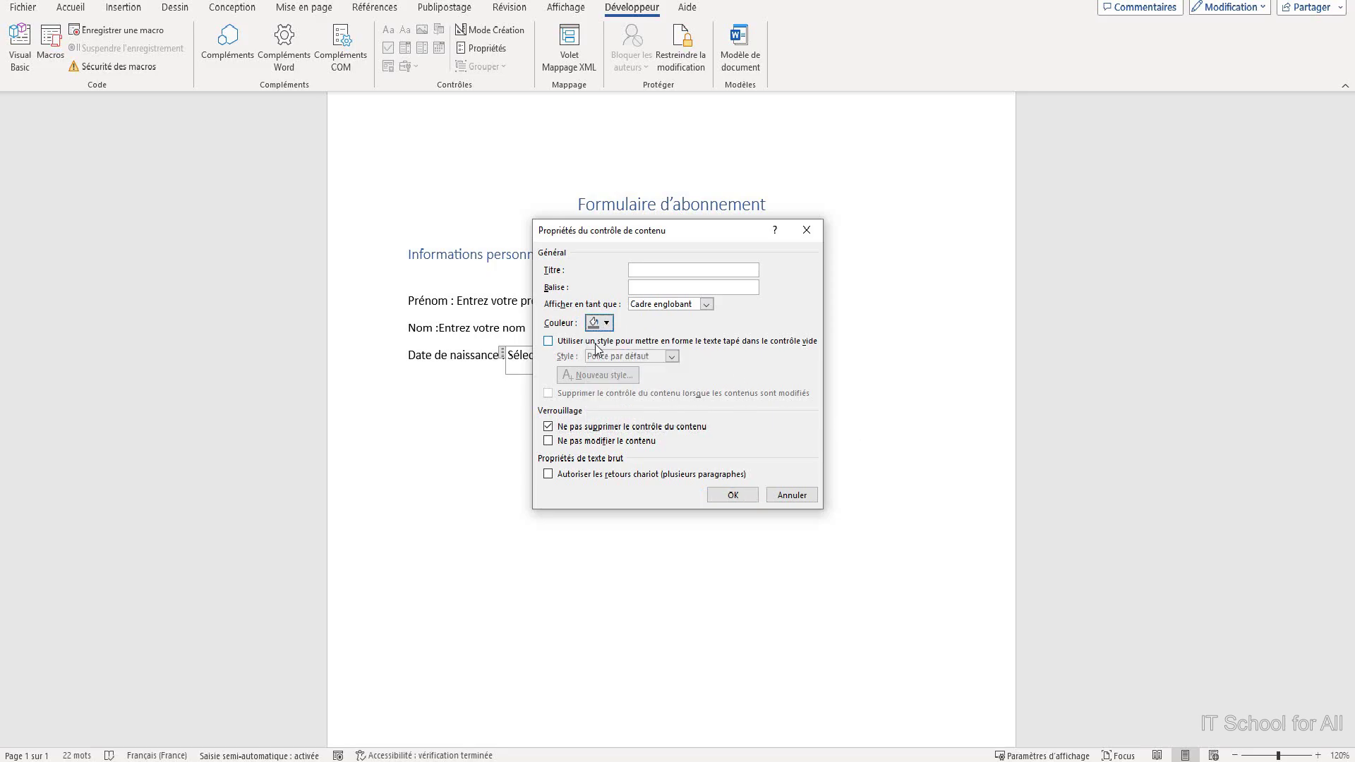
click(734, 496)
Try to delete characters inside the "Nom :" label control to test its lock
click(445, 333)
key(Delete)
click(434, 330)
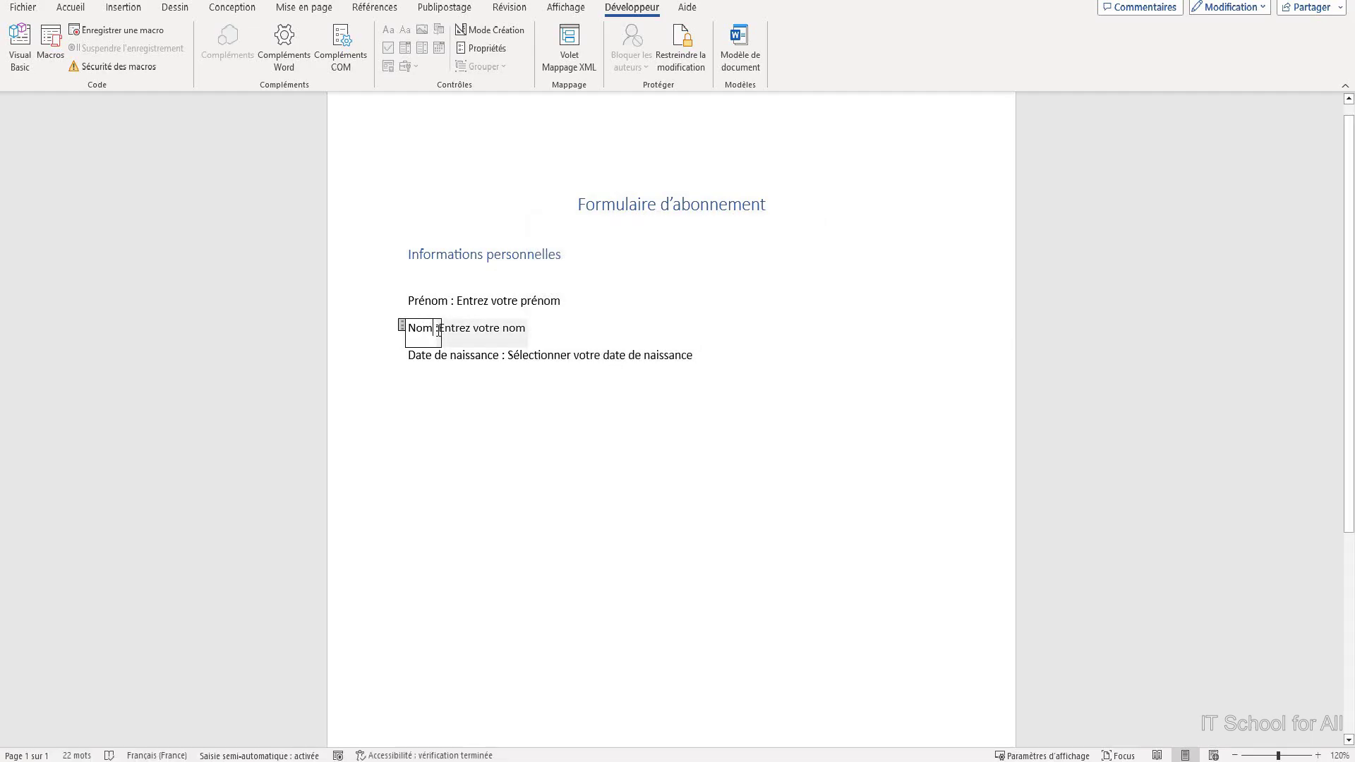
key(BackSpace)
Change the font colour of the prompt texts "Entrez votre nom" and "Entrez votre prénom" to grey
click(523, 328)
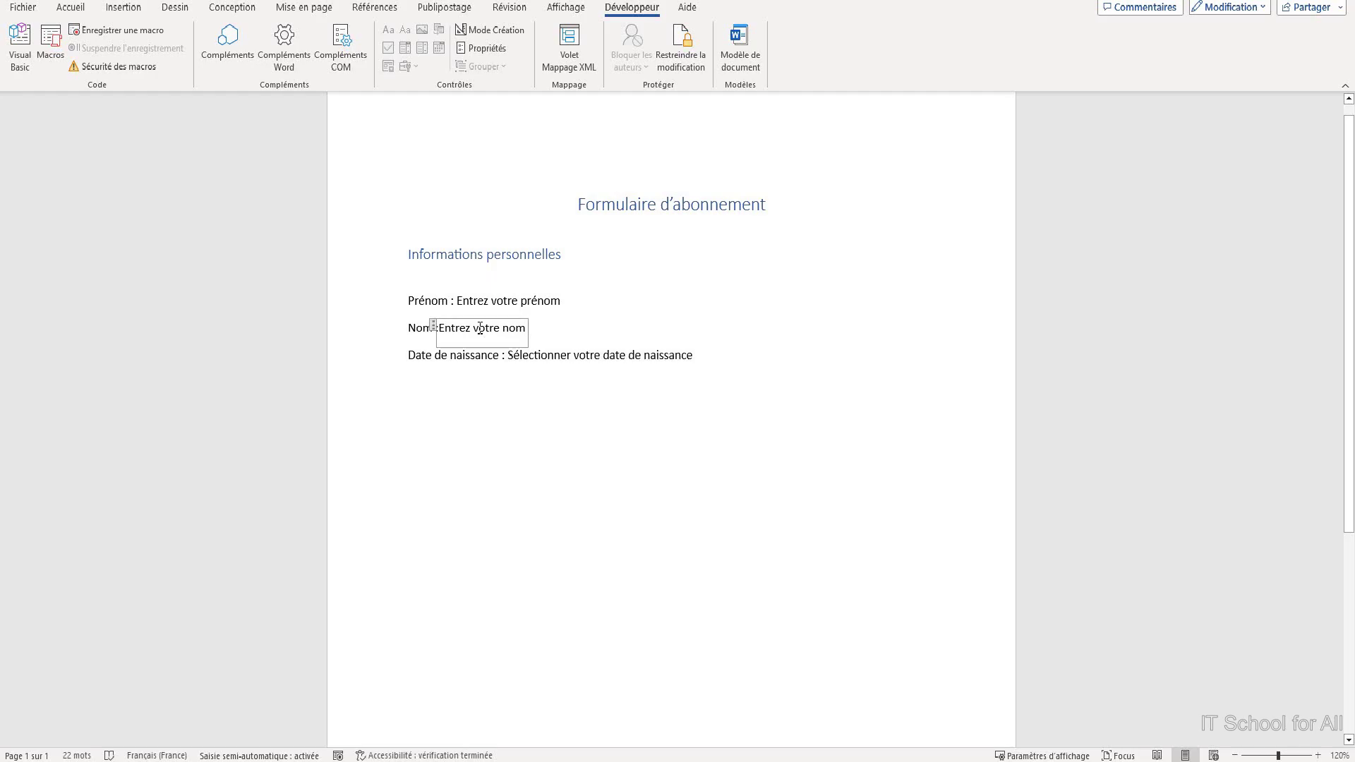
drag(523, 328, 424, 329)
click(544, 331)
drag(524, 329, 438, 327)
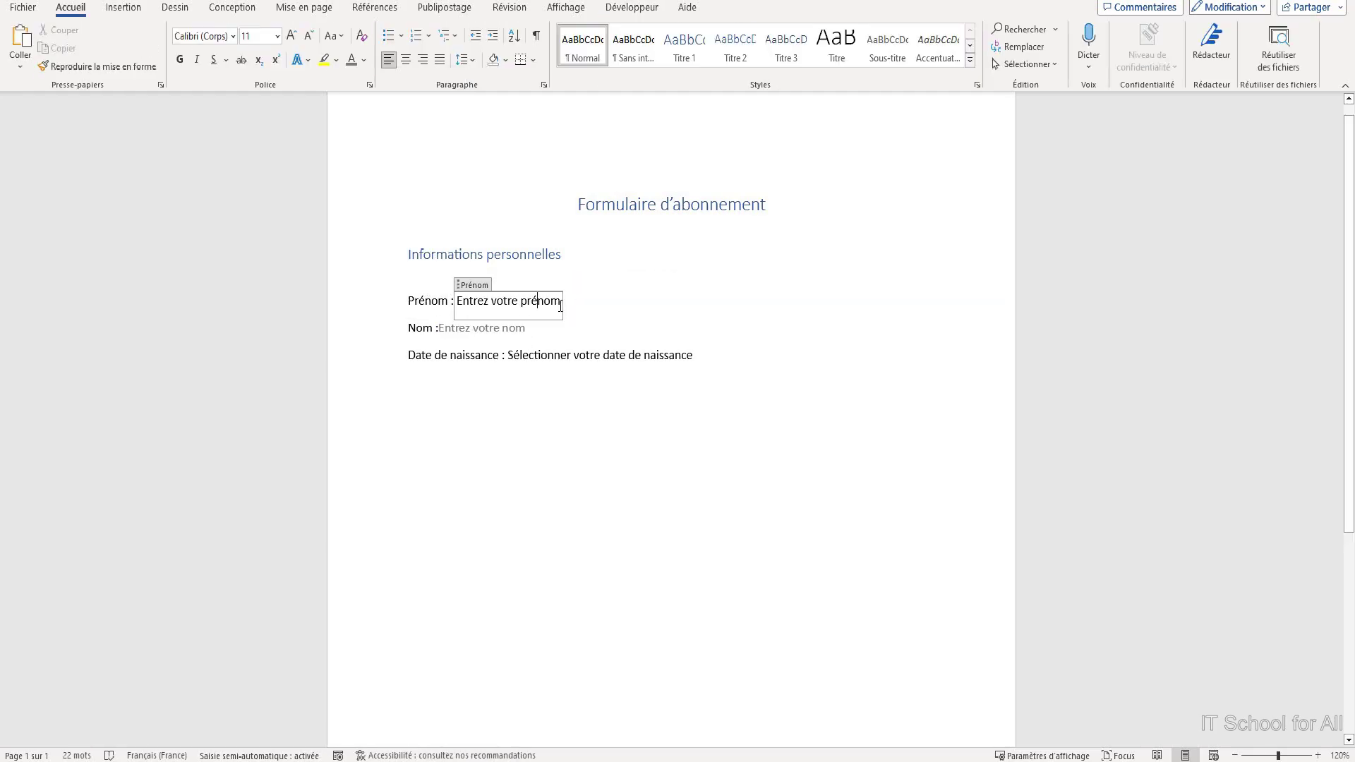
drag(561, 305, 408, 302)
click(481, 303)
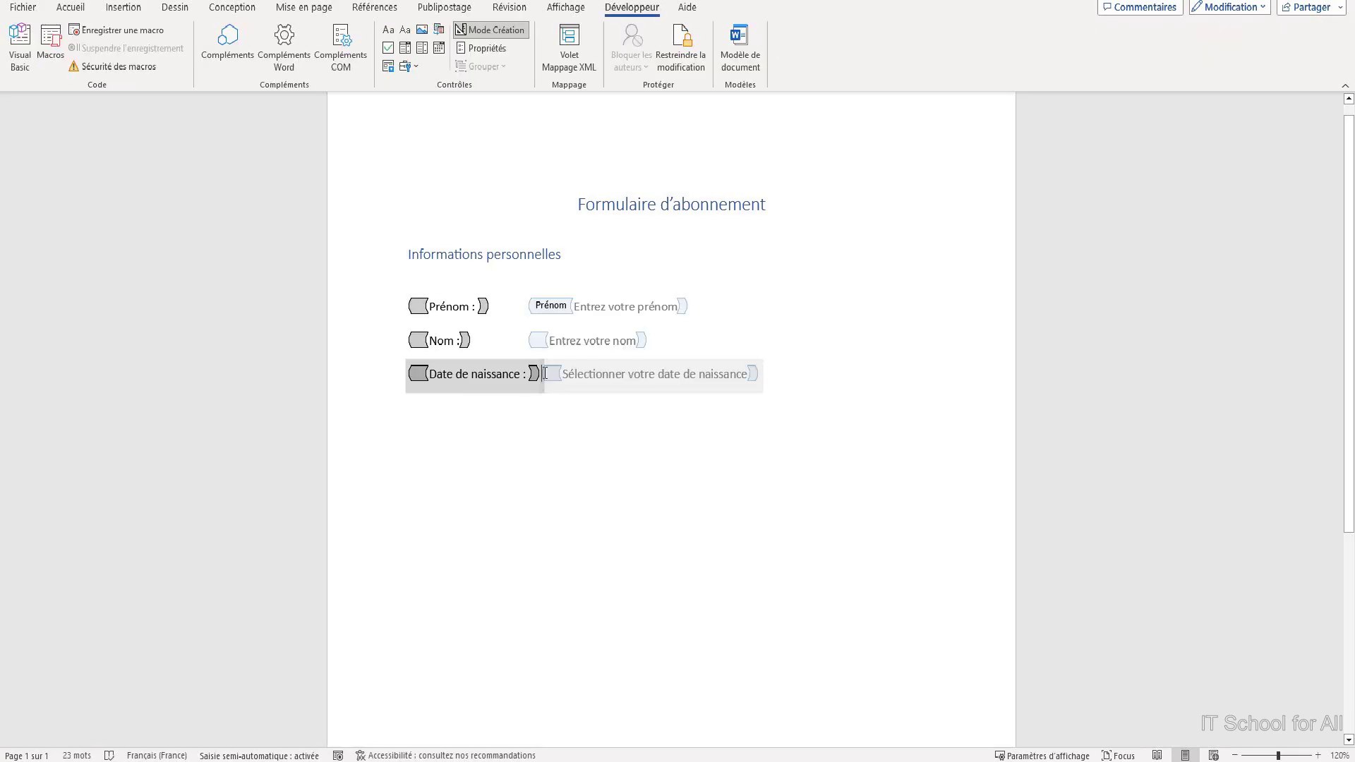
Insert a tab between the "Date de naissance :" label and its text control, and leave design mode
click(544, 373)
key(Tab)
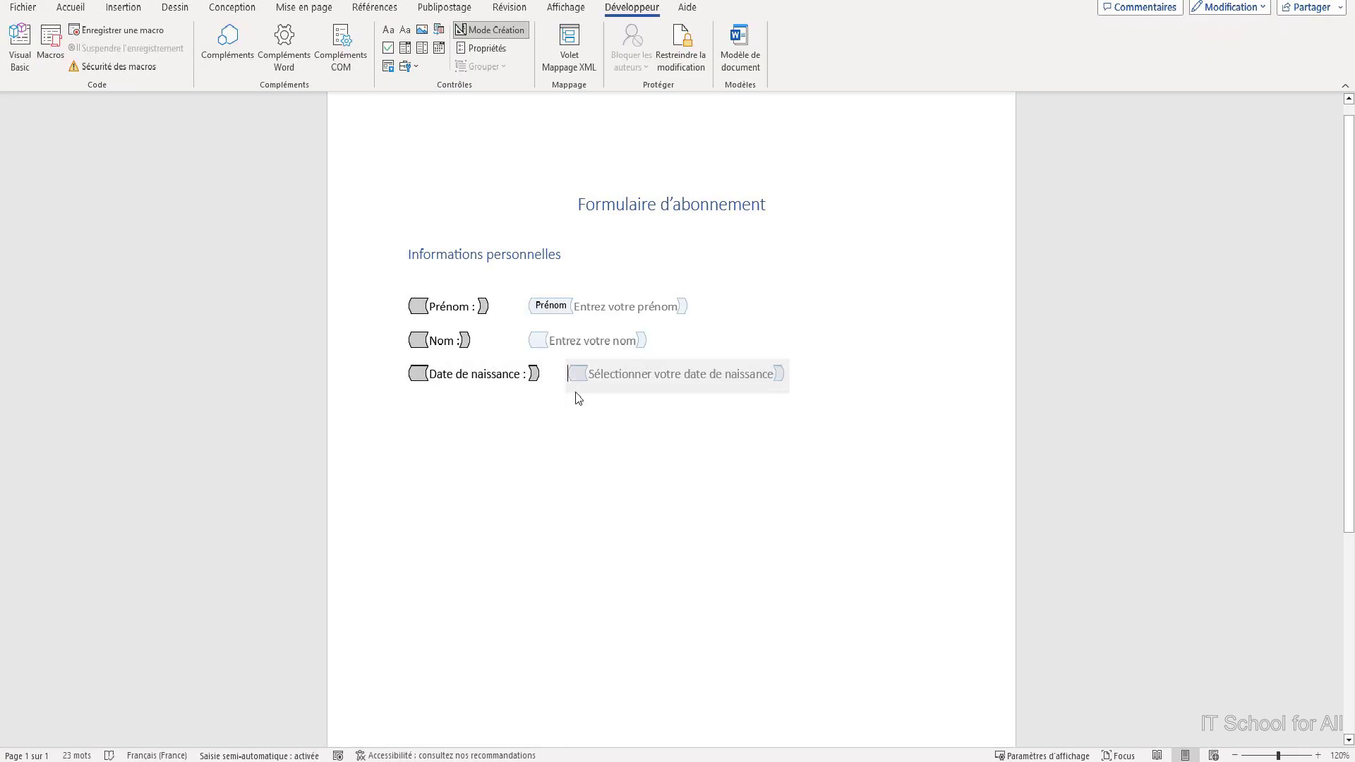
drag(519, 343, 539, 345)
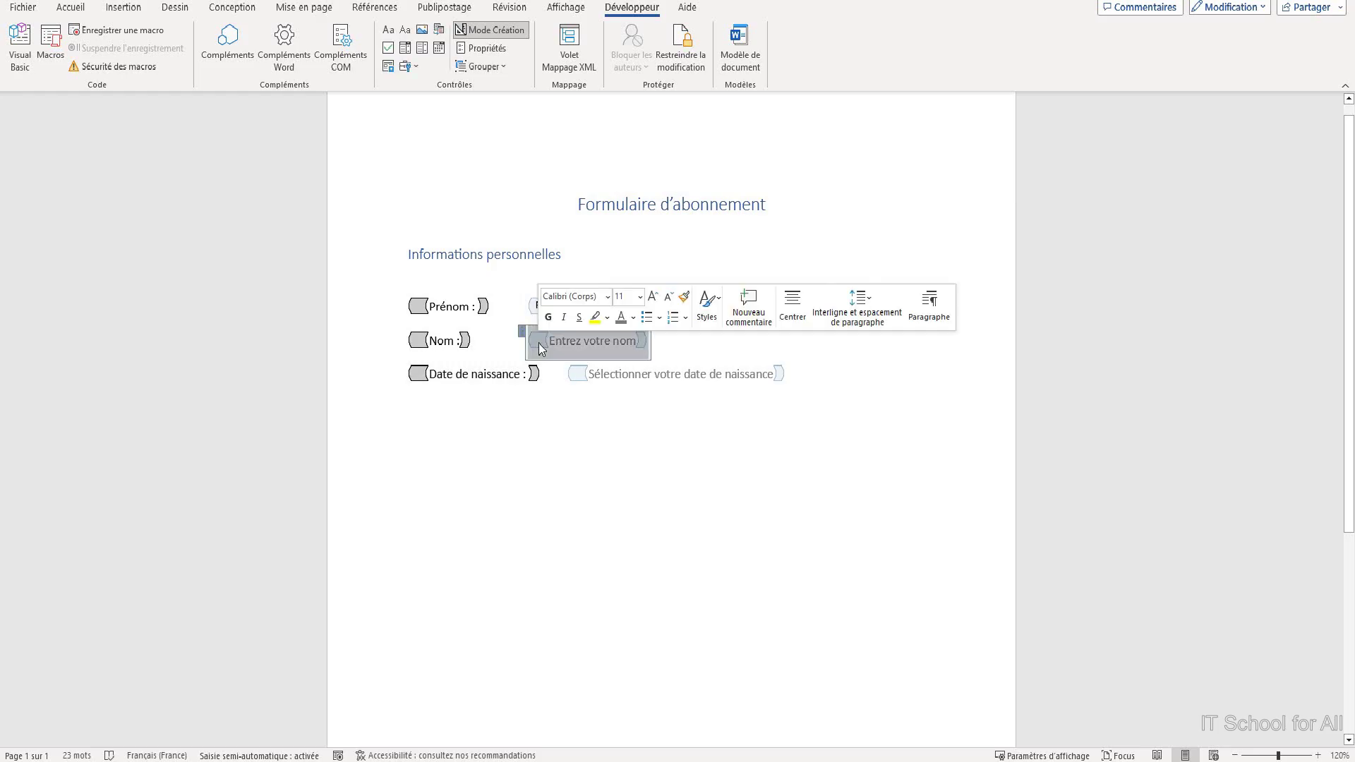
click(490, 30)
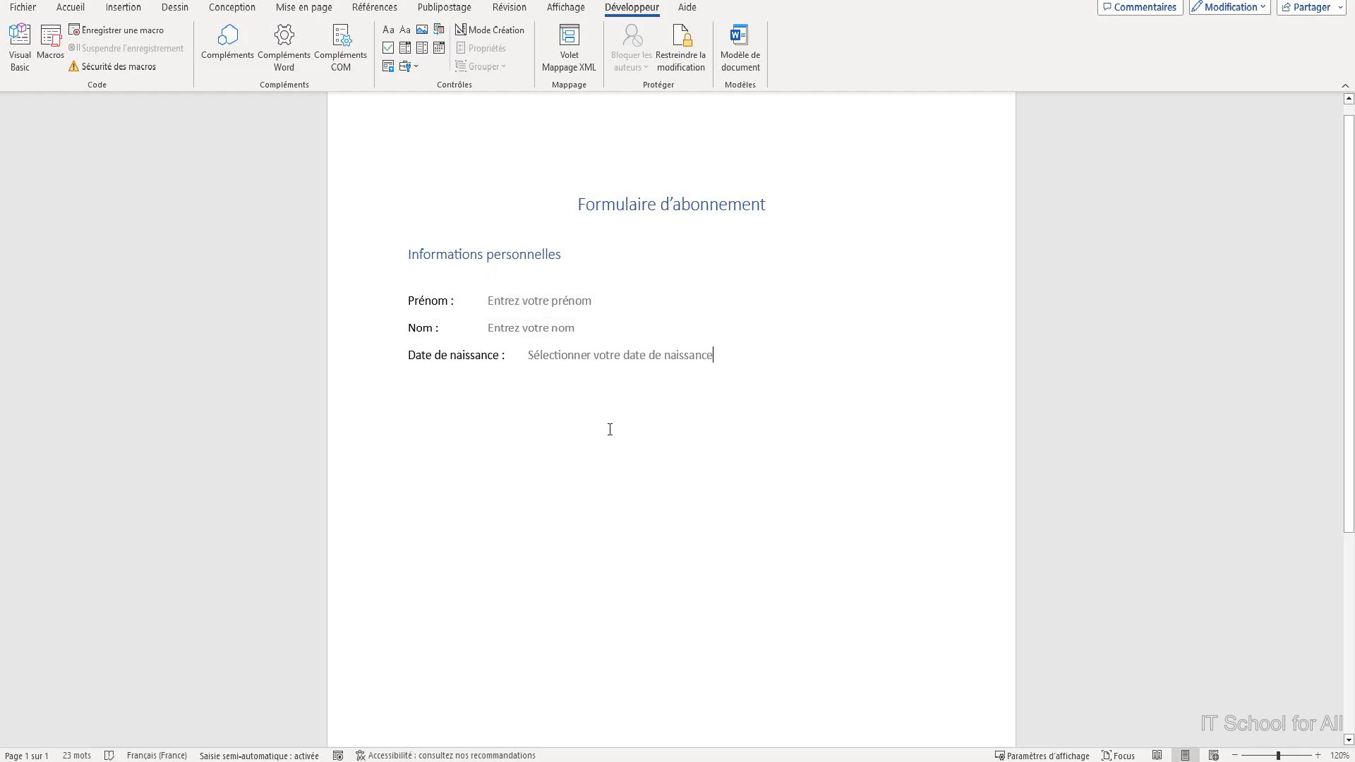
Delete the "Sélectionner votre date de naissance" text control next to the "Date de naissance :" label
click(601, 358)
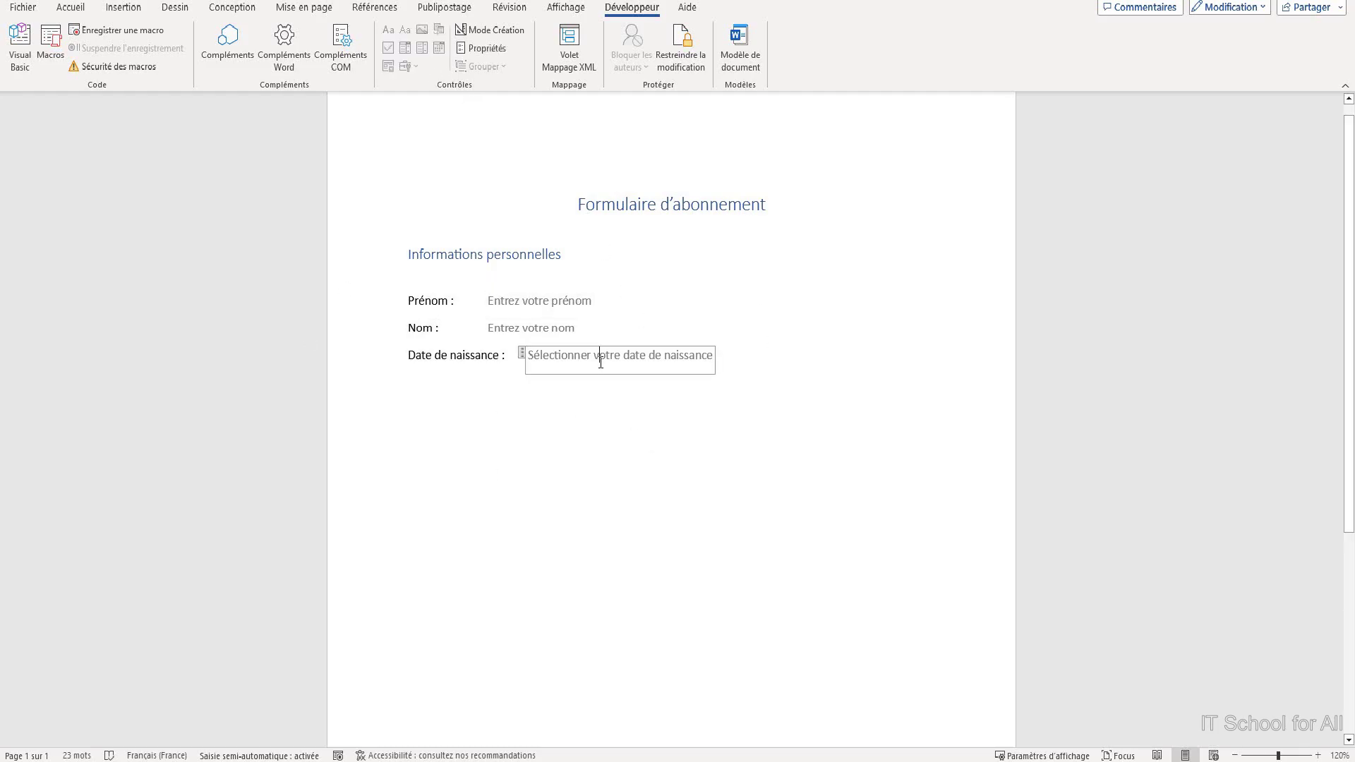
click(523, 353)
key(Delete)
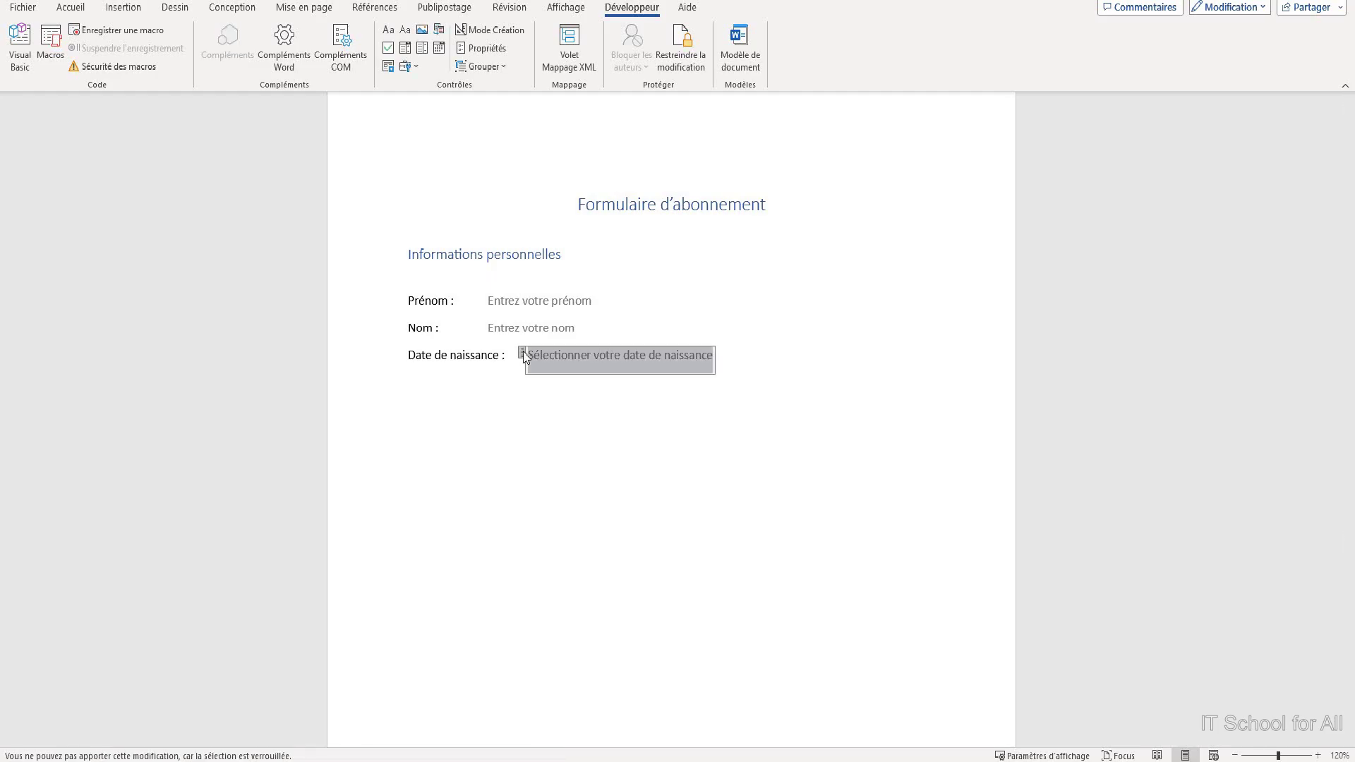
key(Delete)
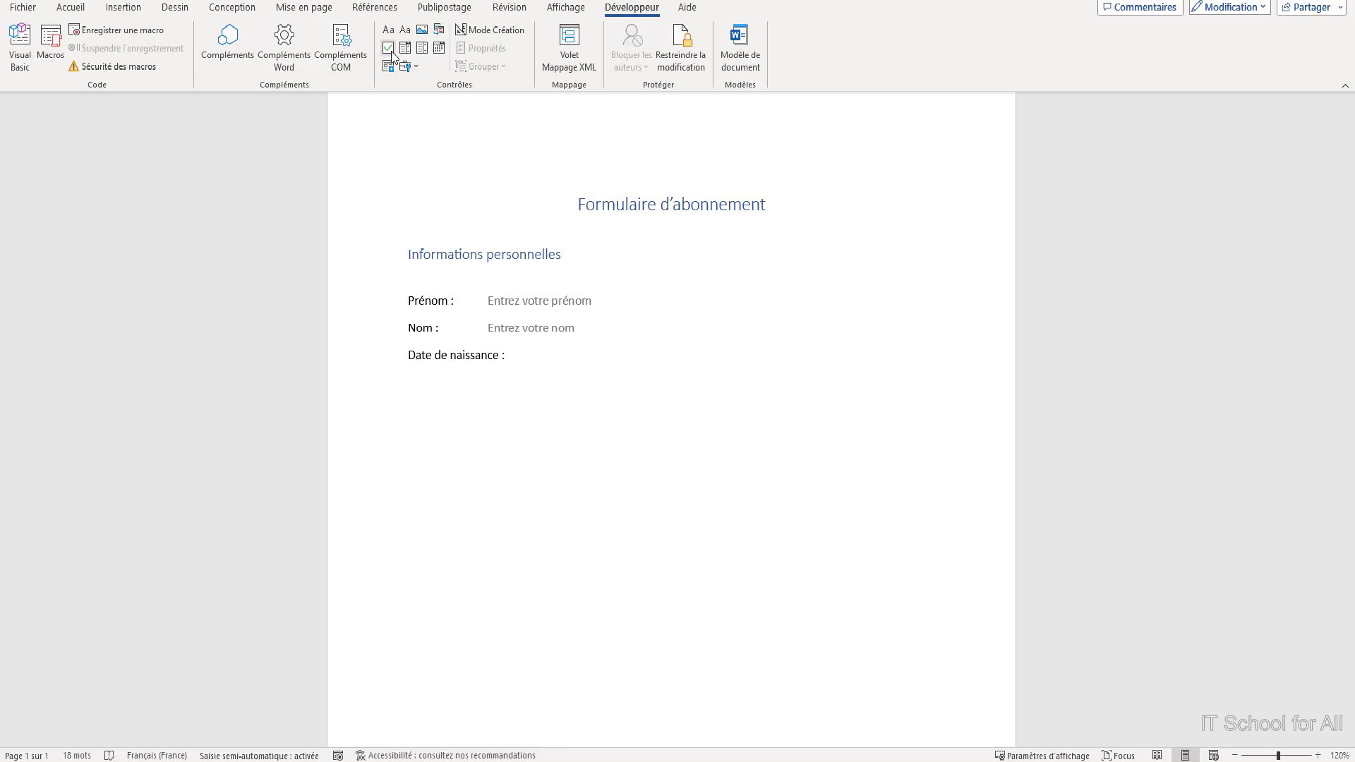
Insert a date picker control next to "Date de naissance :", locked against deletion, with Français (France) locale and dd/MM/yyyy format
click(444, 49)
click(482, 48)
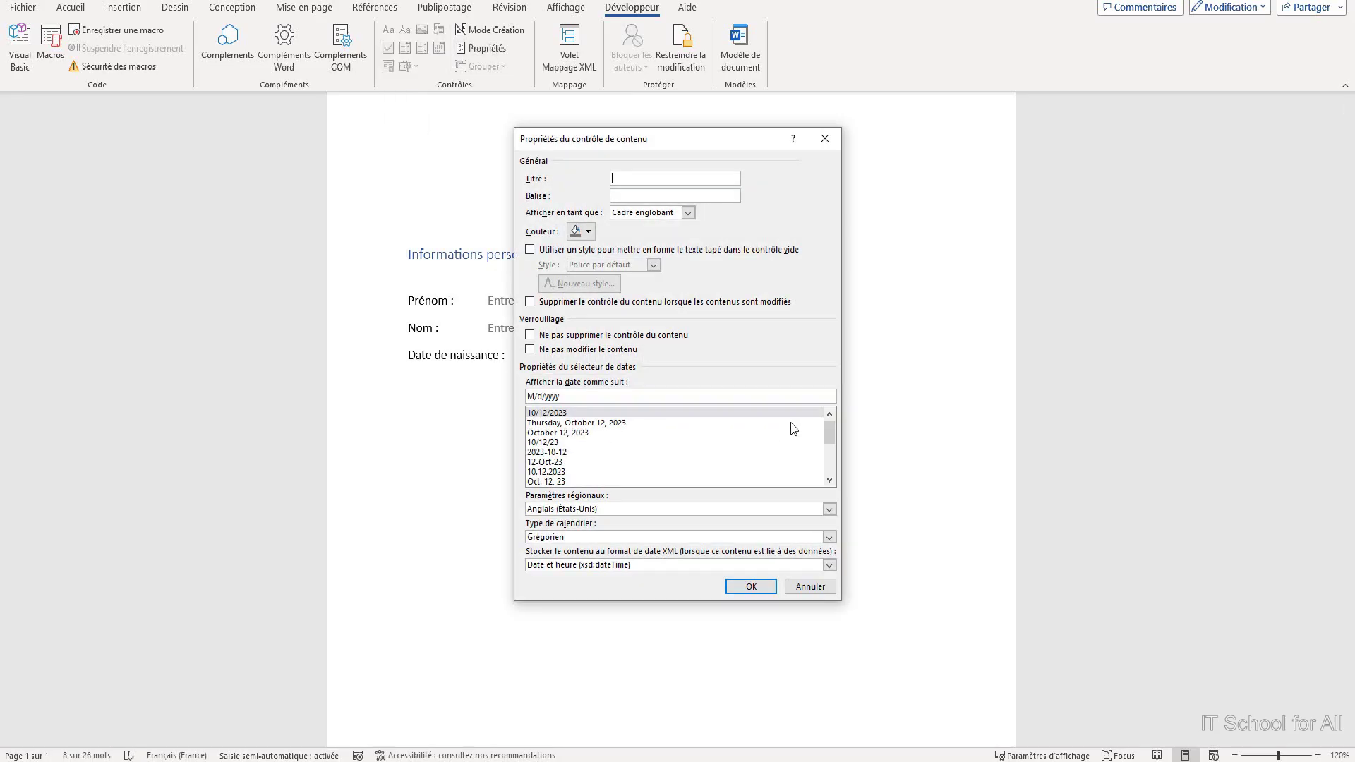
click(593, 338)
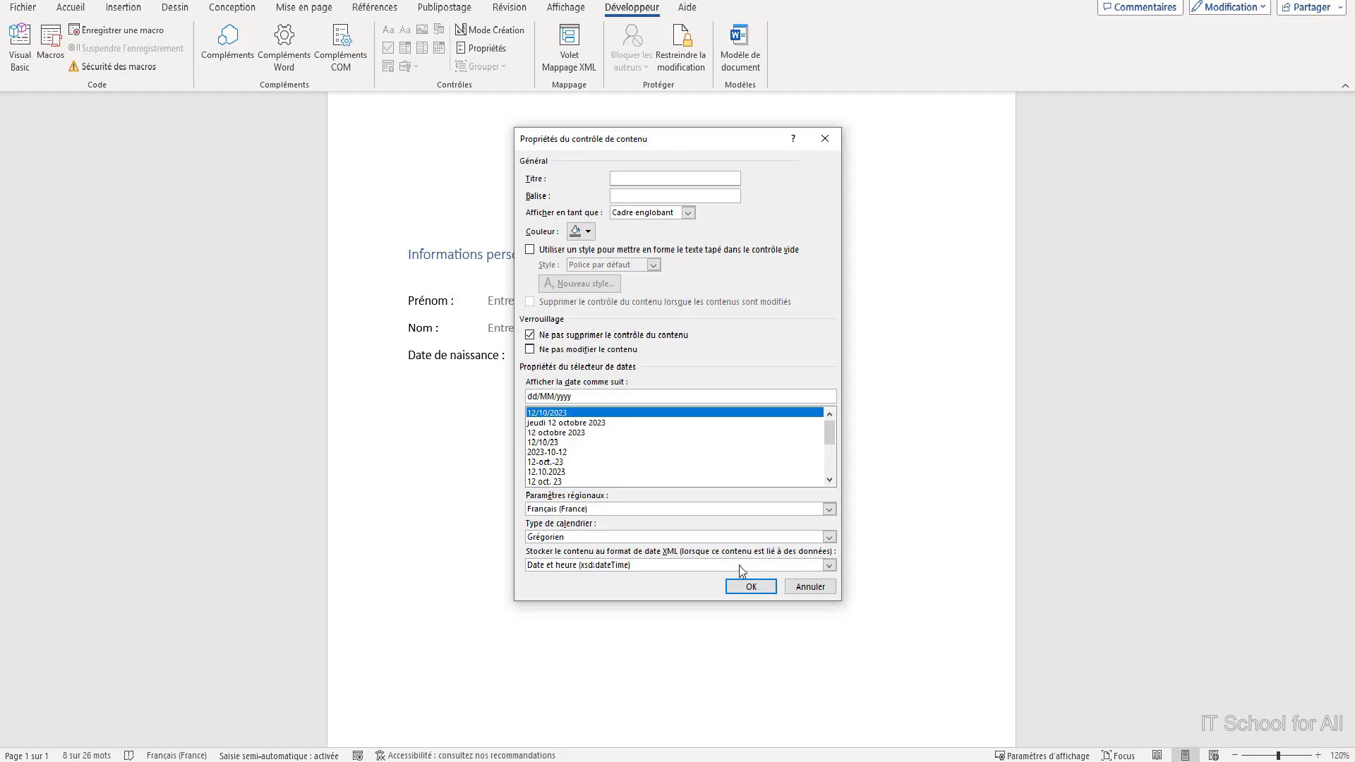
click(751, 587)
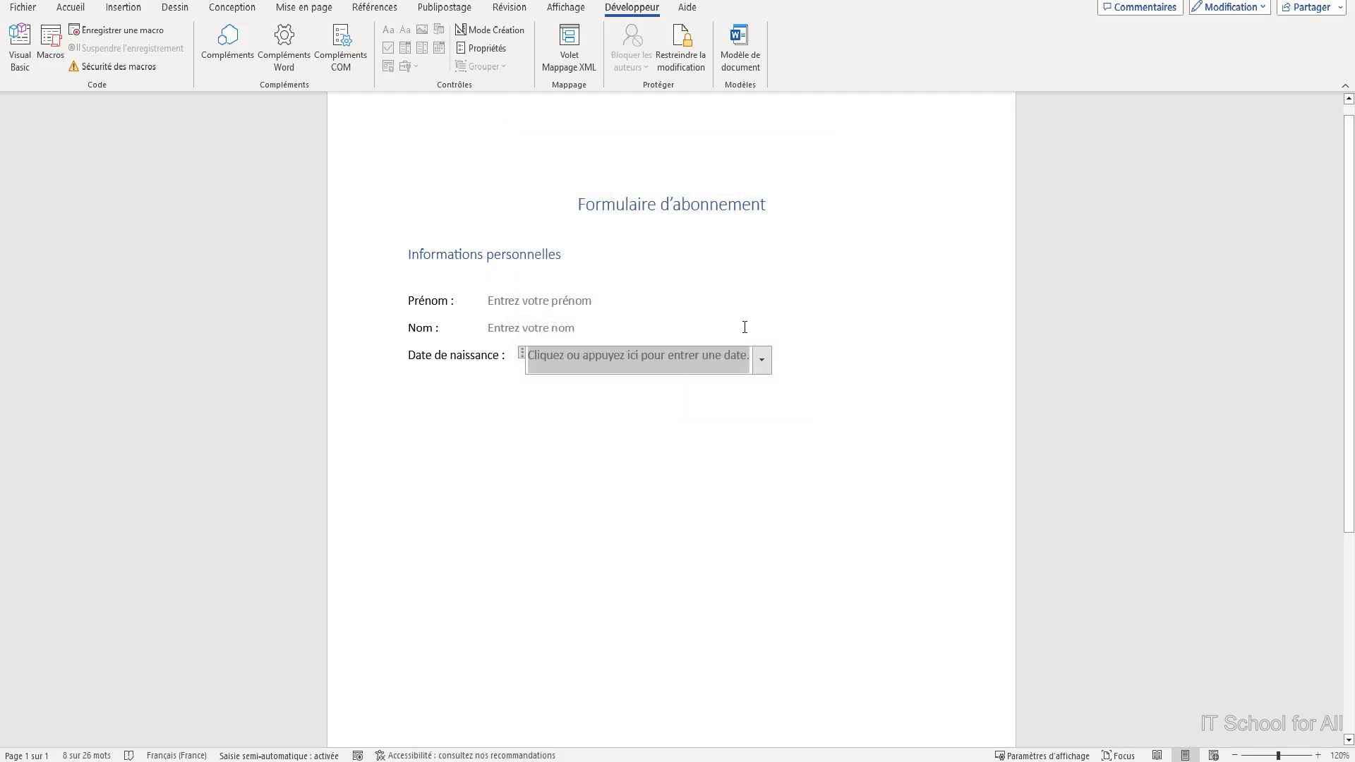
Replace the date picker's prompt with "Sélectionnez votre date de naissance" and change its font colour to grey
text(Sélectionnez votre date de naissance)
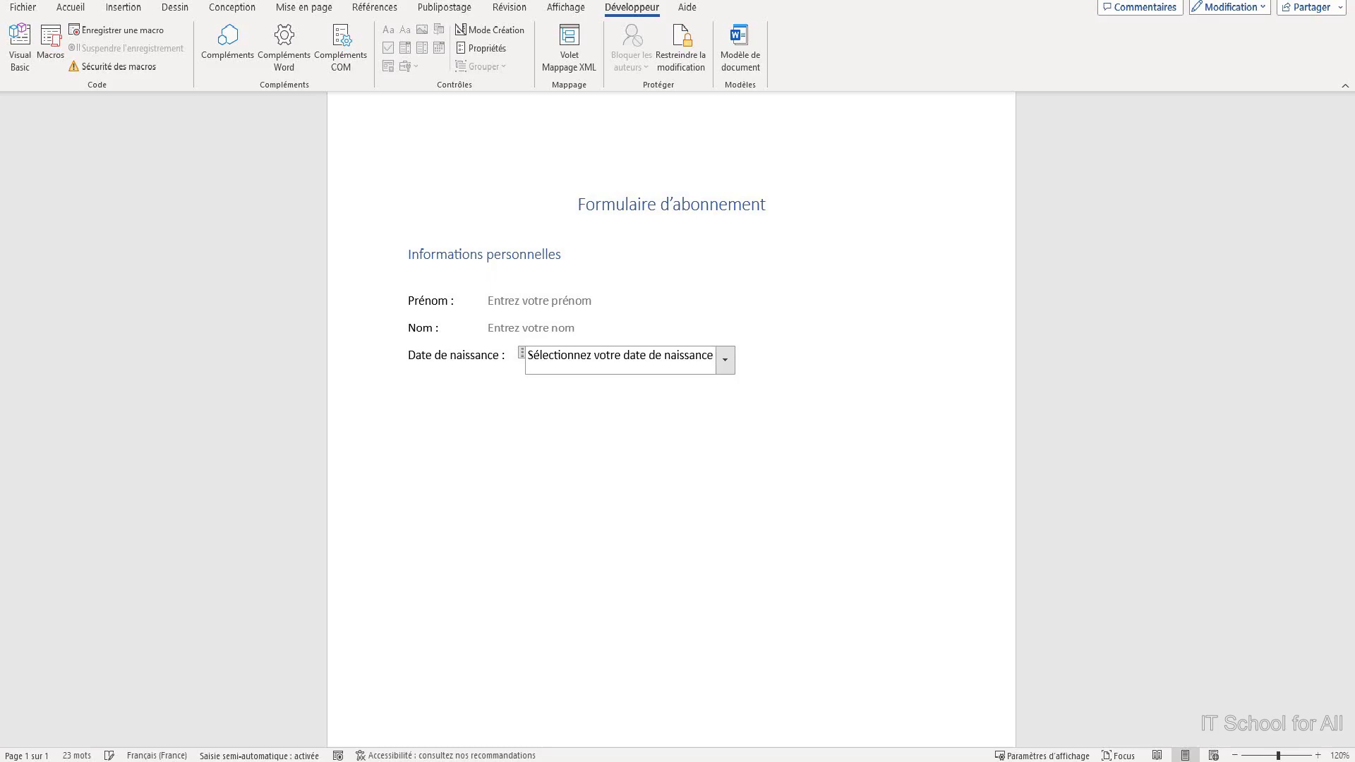
click(732, 439)
drag(528, 357, 720, 358)
click(71, 8)
click(363, 61)
click(353, 183)
click(748, 485)
click(548, 493)
Add a blank line above "Informations personnelles" and draw a rectangle about 2.1" by 5.19" over that section
click(586, 231)
key(Return)
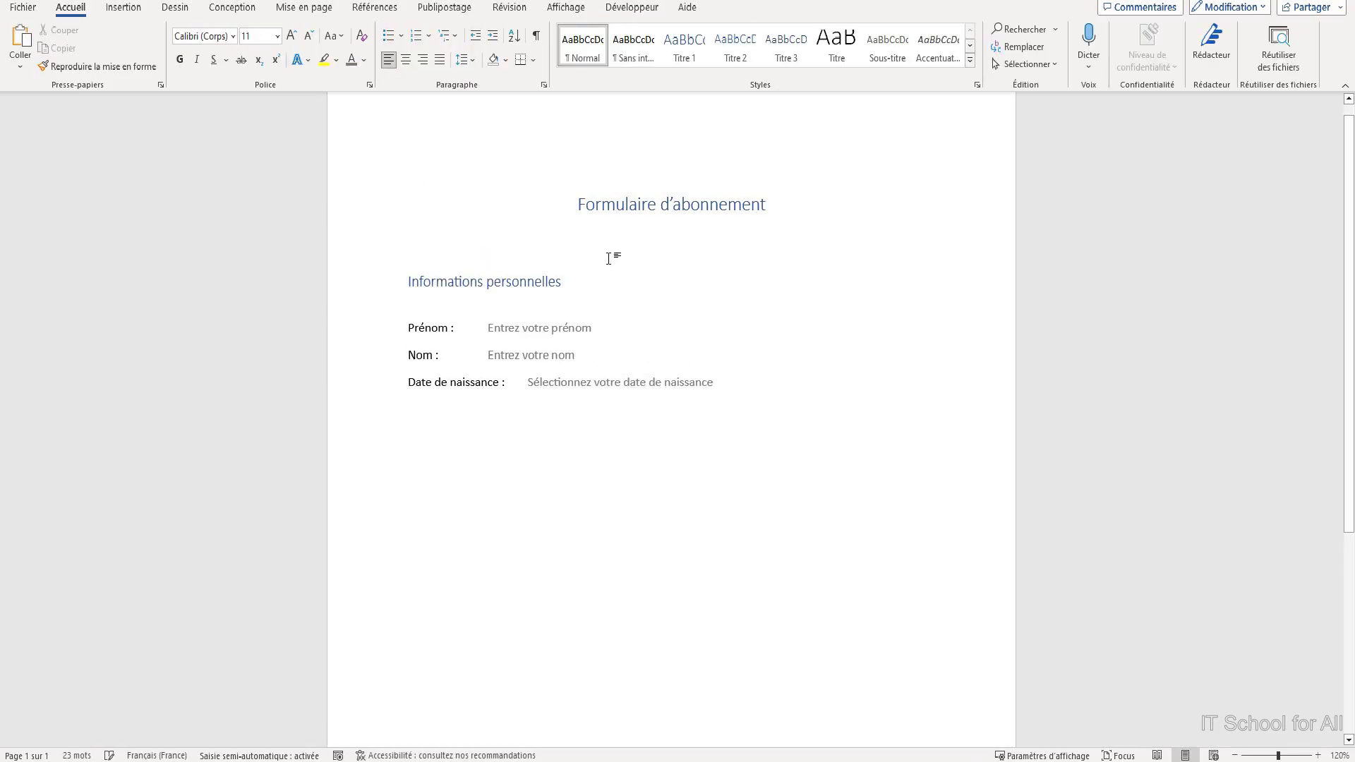
click(122, 10)
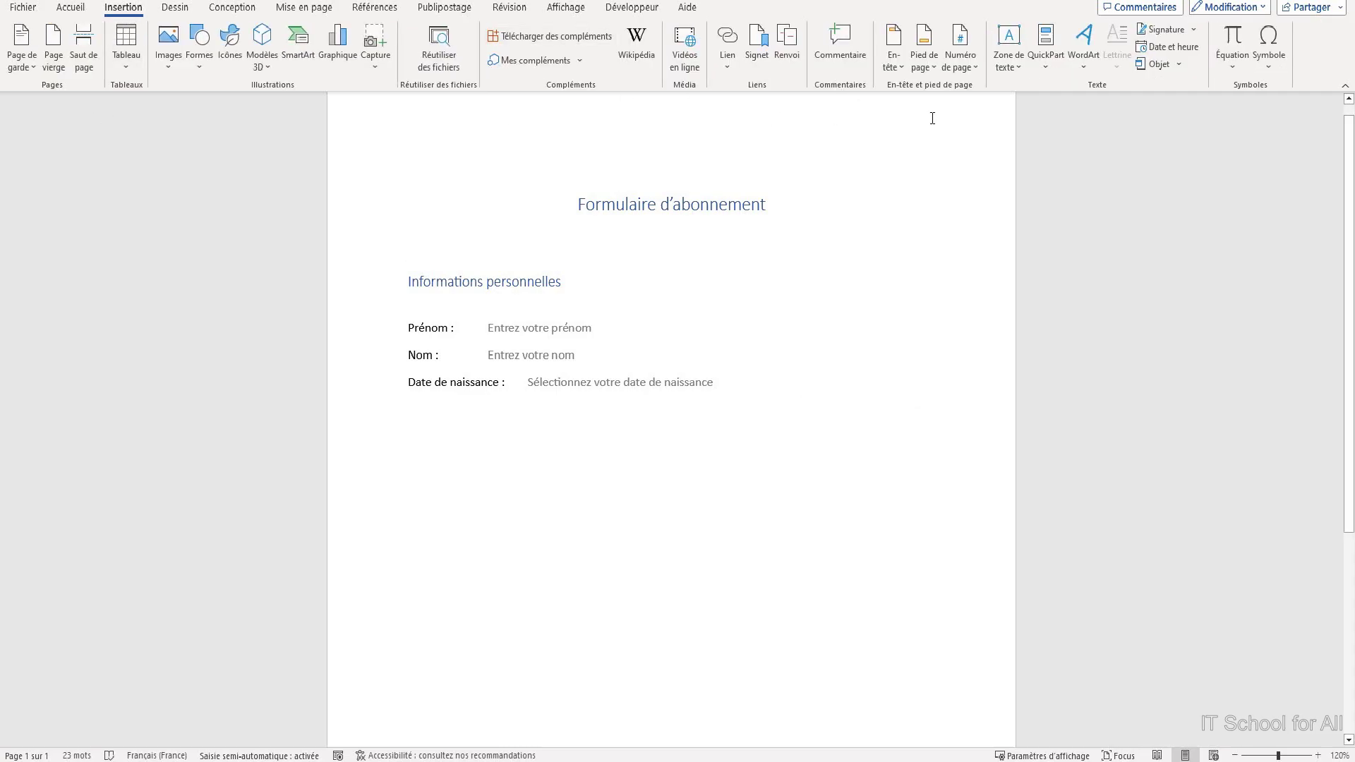
click(200, 44)
click(235, 106)
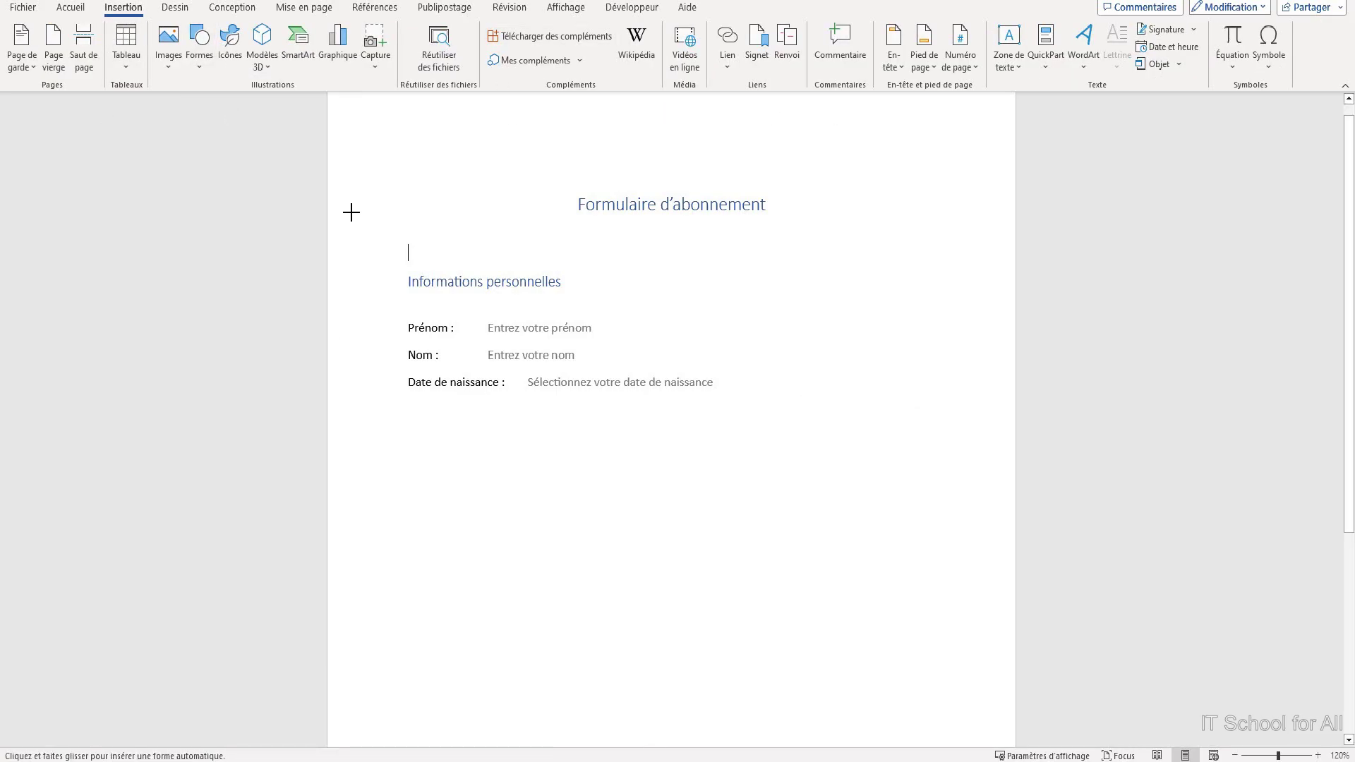
drag(397, 255, 819, 438)
Remove the rectangle's fill and give it a blue outline around the personal information section
click(406, 29)
click(427, 197)
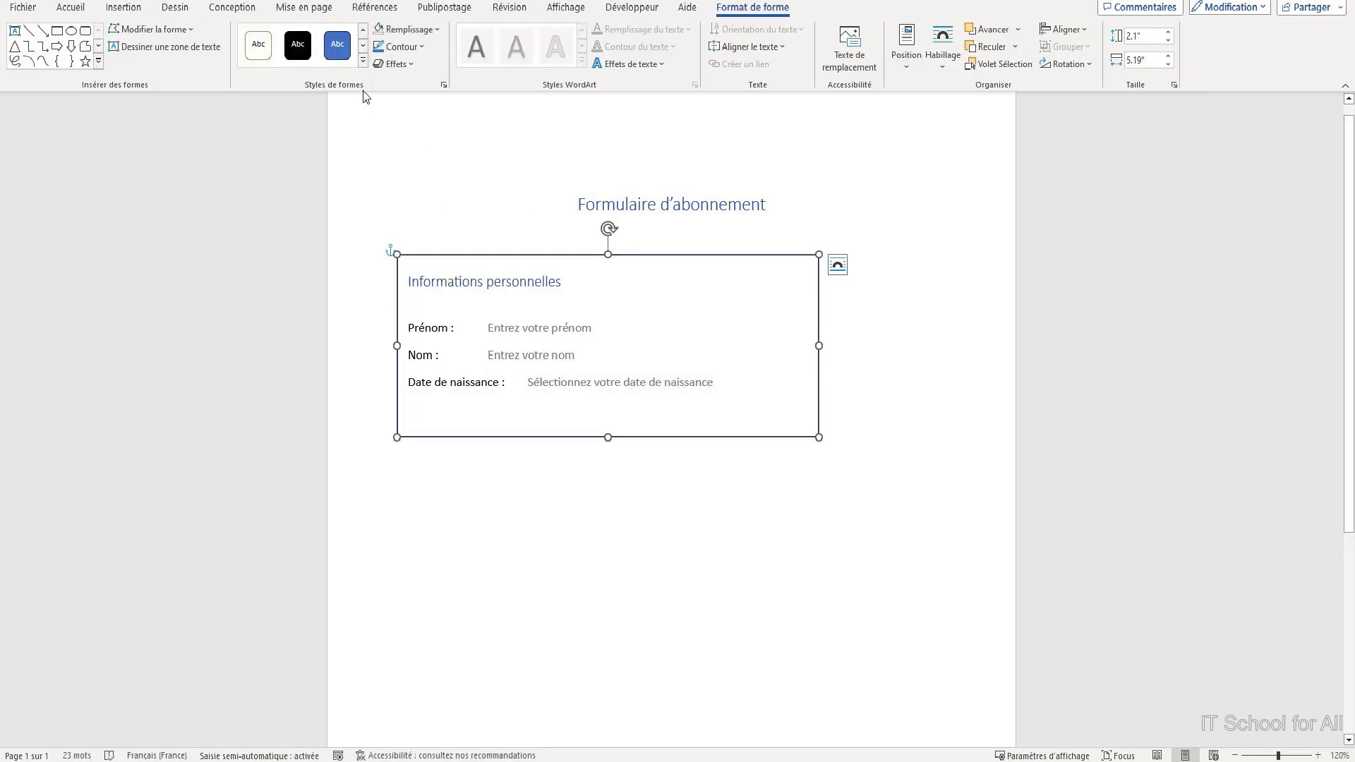
click(342, 48)
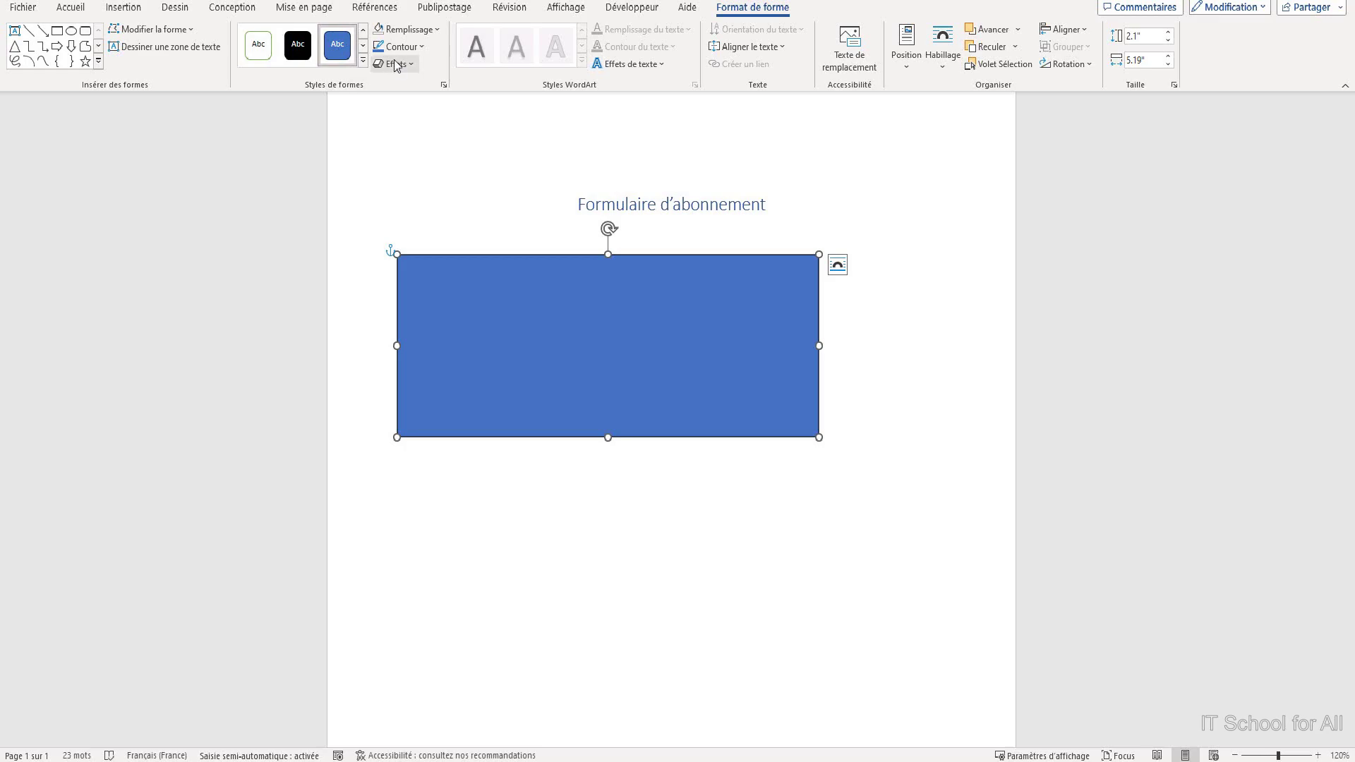
click(408, 29)
click(452, 198)
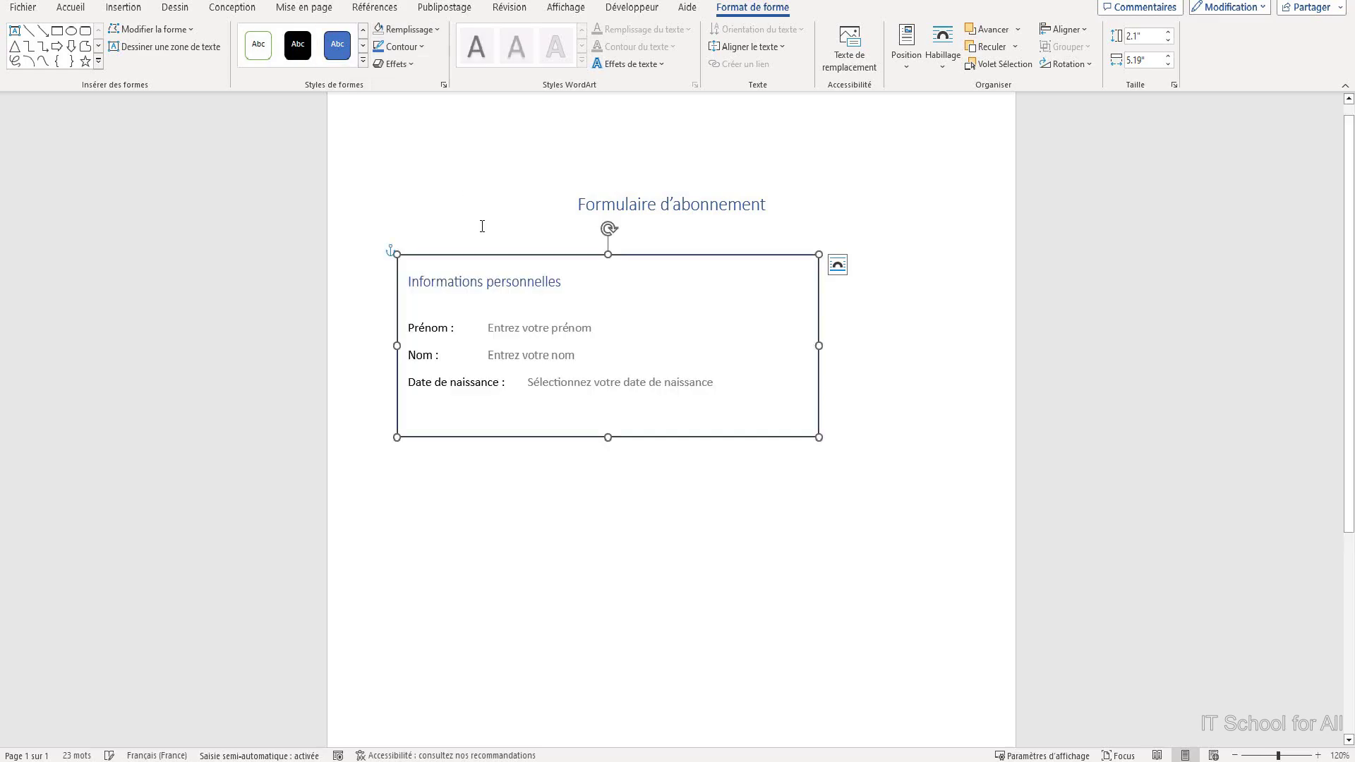
click(399, 47)
click(425, 85)
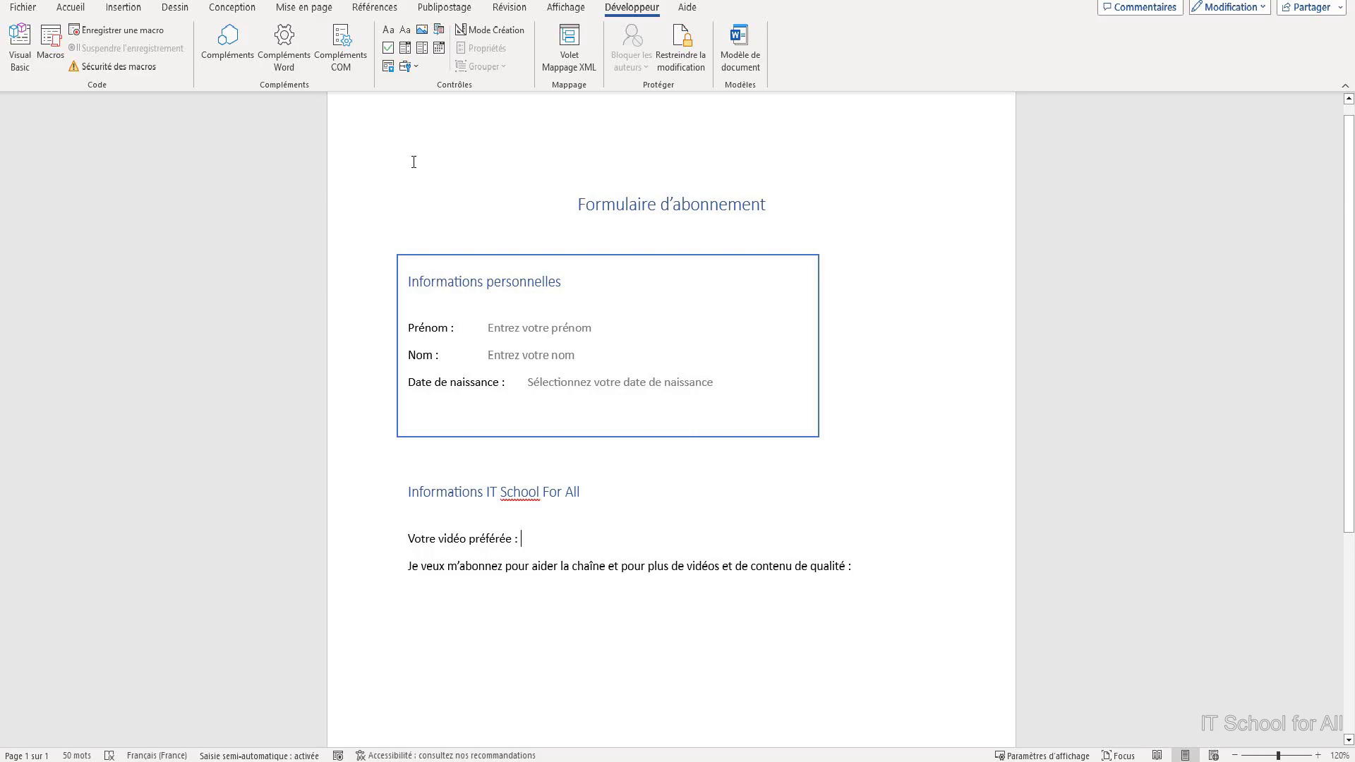
Insert a drop-down list control after "Votre vidéo préférée :" with the choices OneNote, Excel, ChatGPT and Word, locked against deletion
click(421, 55)
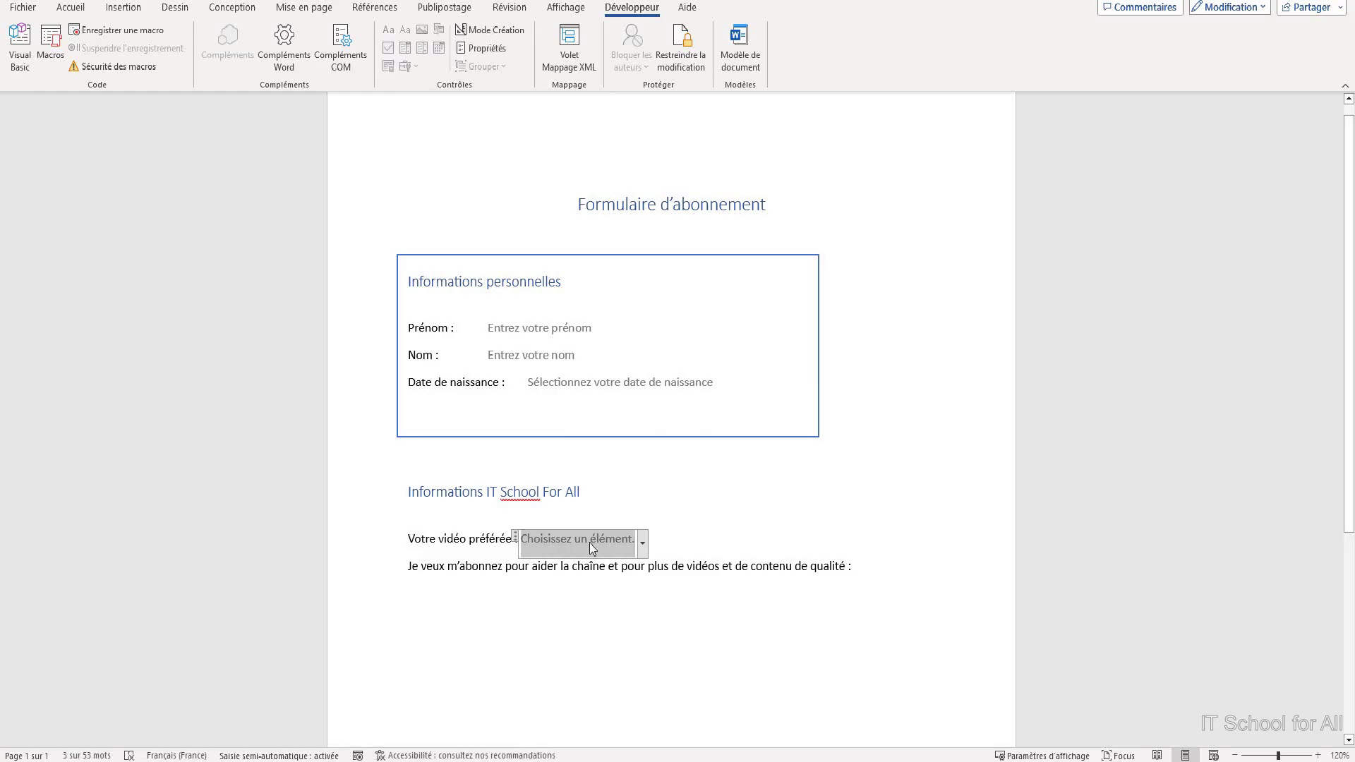
click(492, 52)
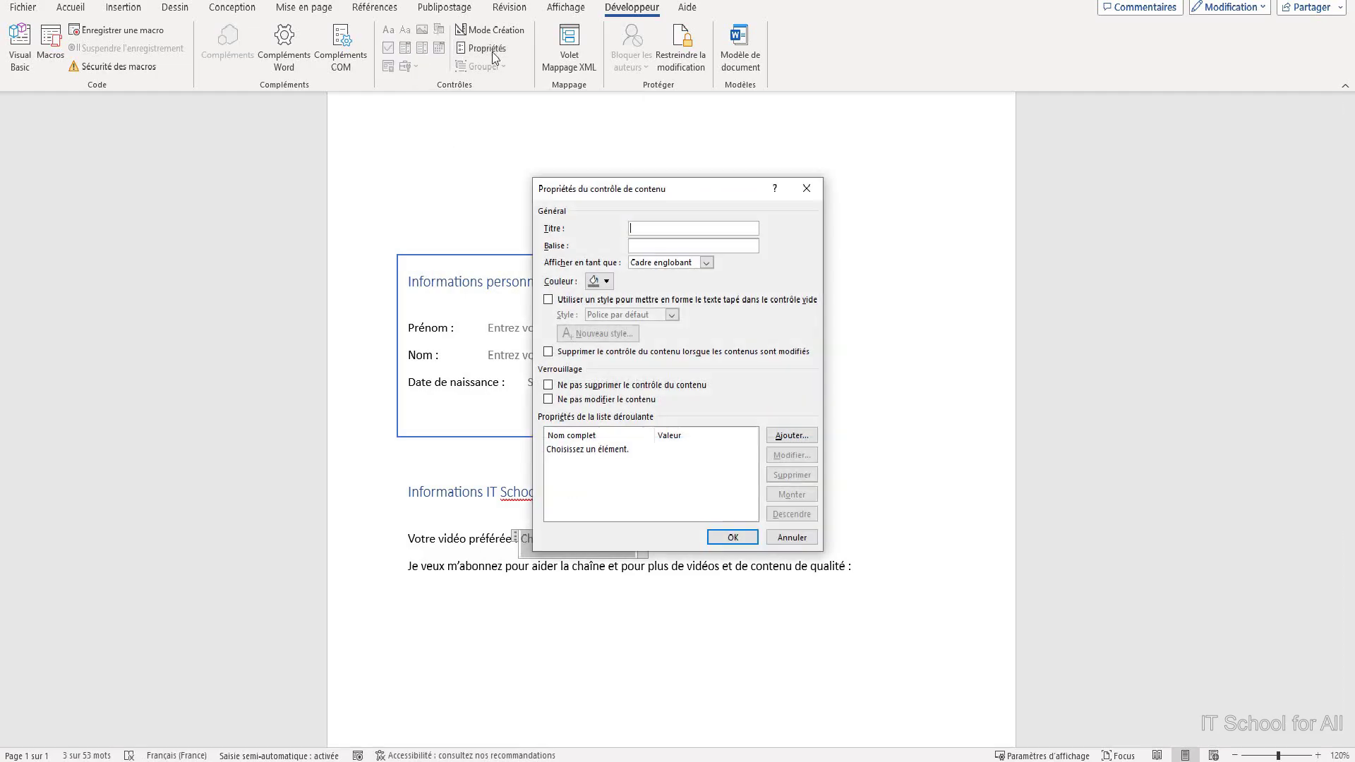
click(784, 436)
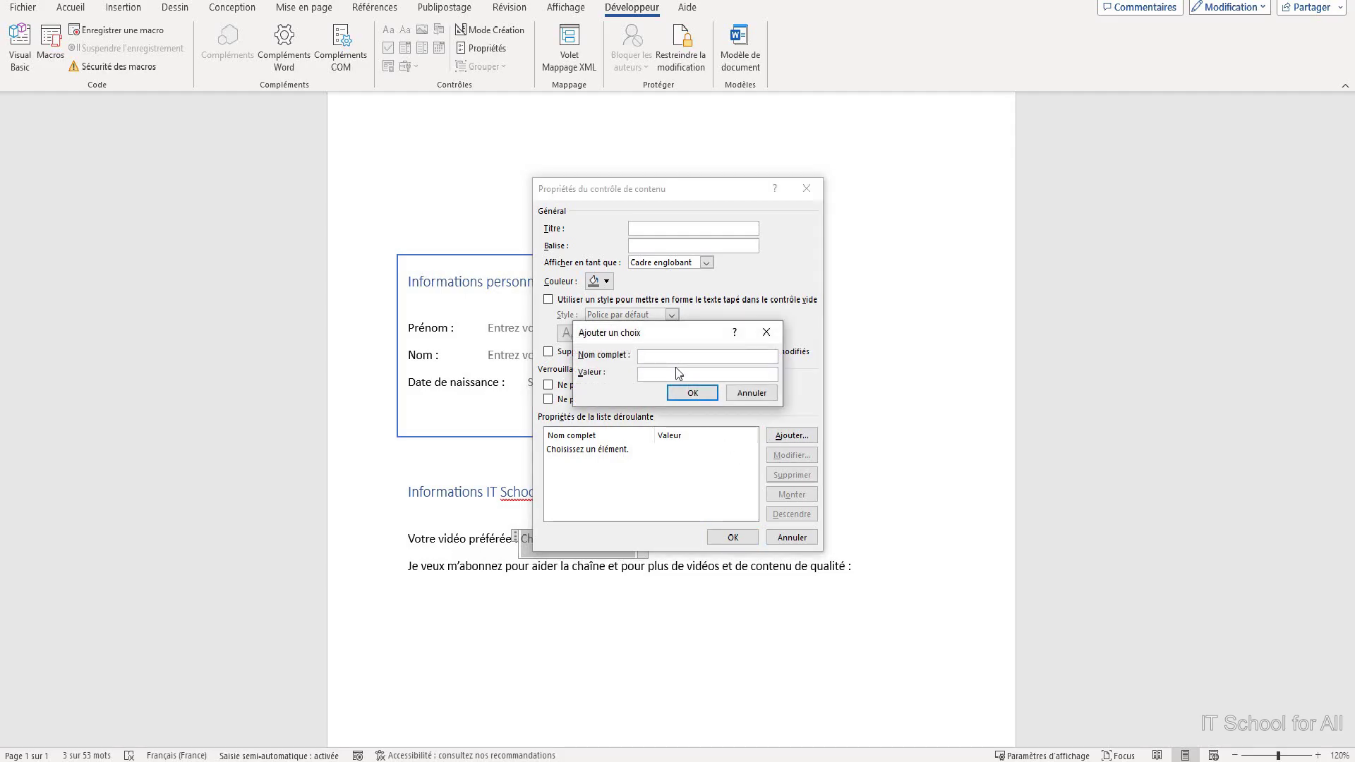
text(Word)
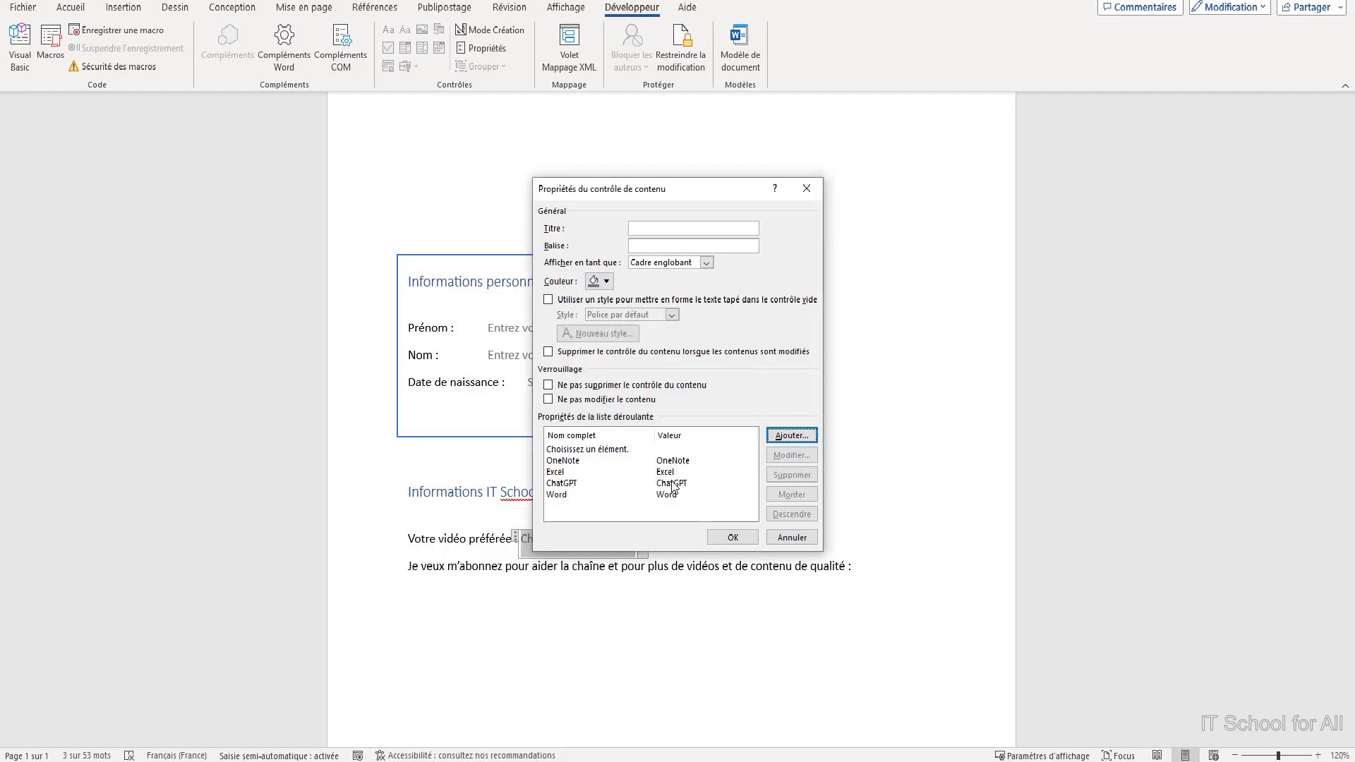
click(643, 386)
click(733, 537)
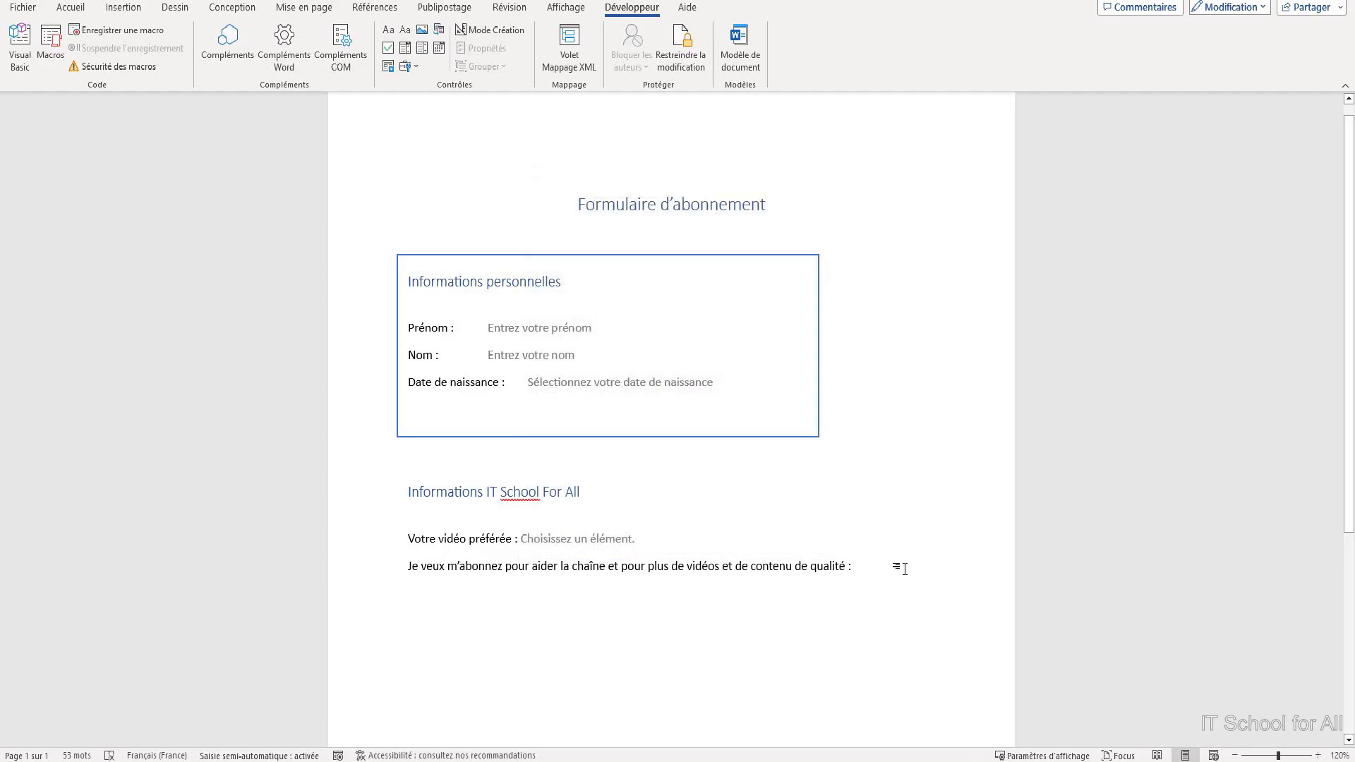